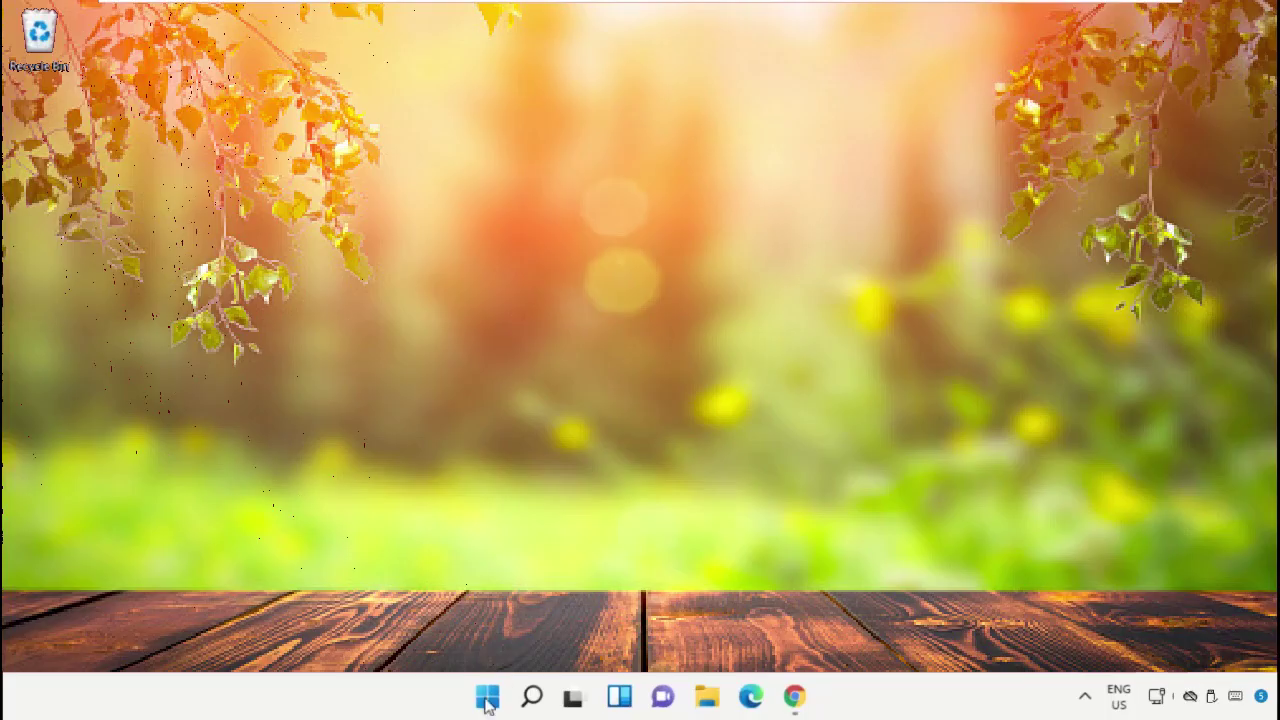
Search Windows for 'task manager' so Task Manager shows as the best match.
{"action": "left_click", "coordinate": [533, 697]}
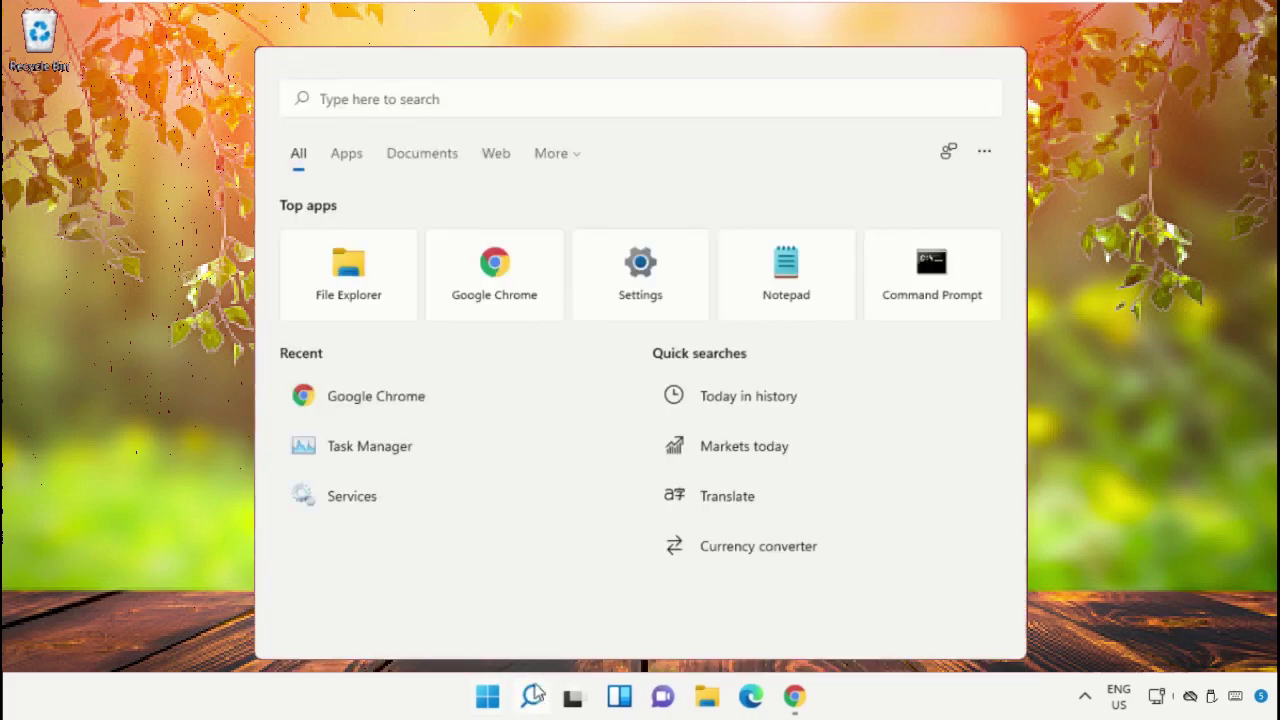
{"action": "left_click", "coordinate": [405, 95]}
{"action": "type", "text": "task"}
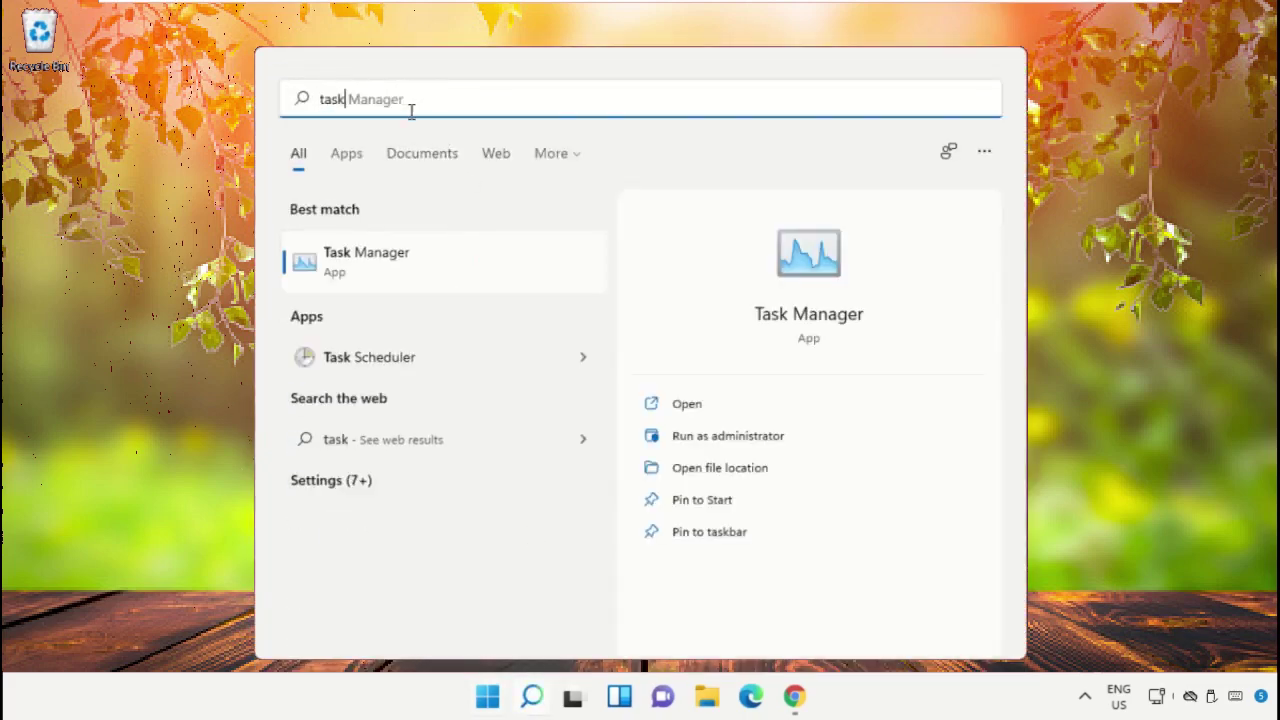
{"action": "type", "text": " manager"}
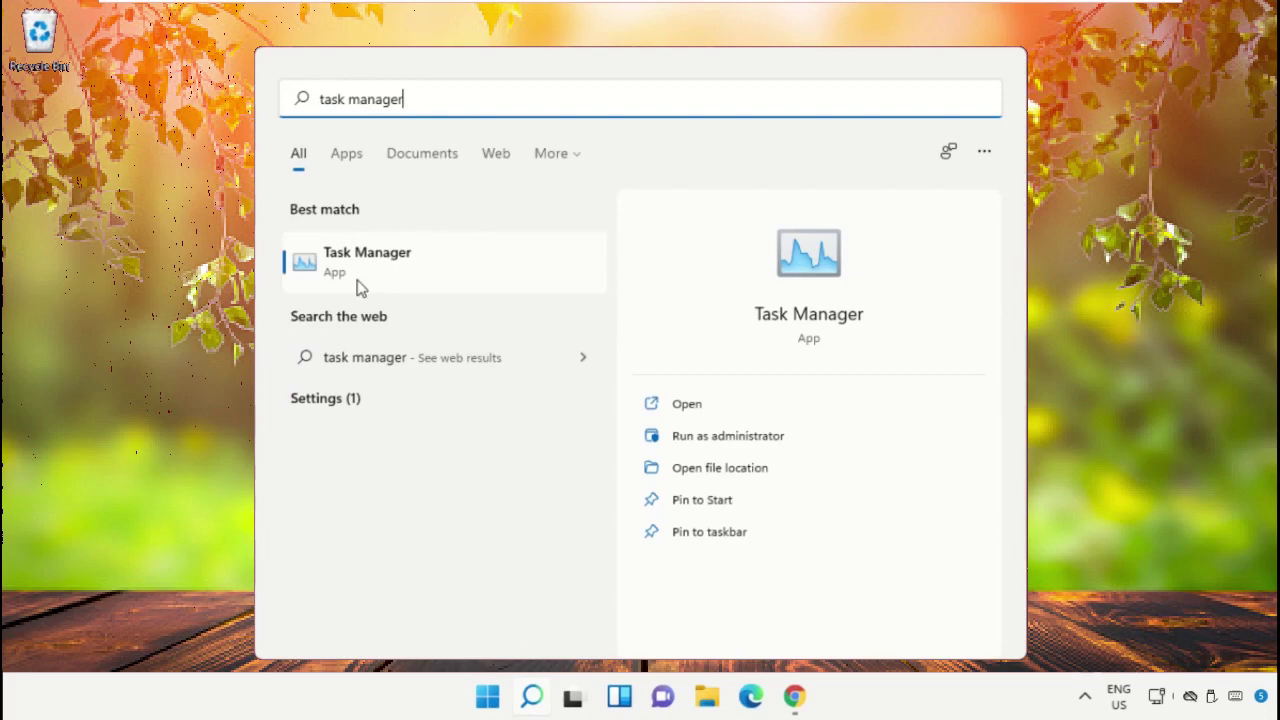
Launch Task Manager as administrator and move its window to the left.
{"action": "right_click", "coordinate": [360, 266]}
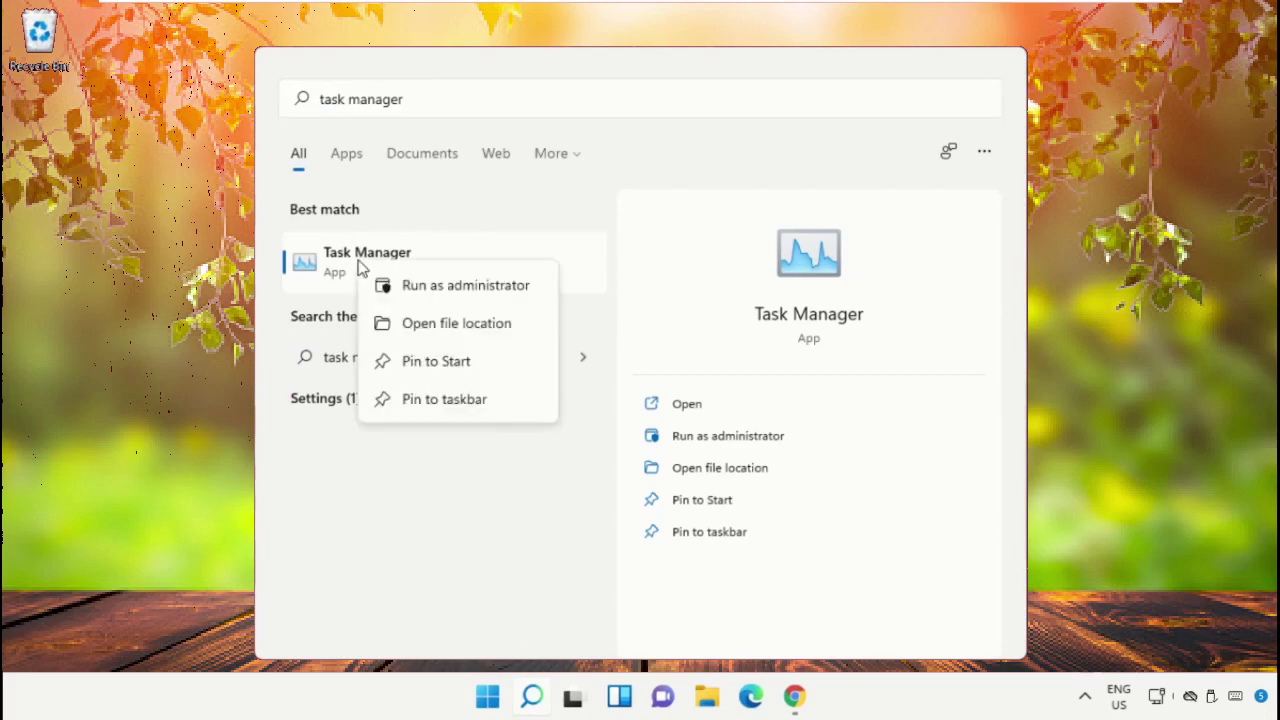
{"action": "left_click", "coordinate": [447, 286]}
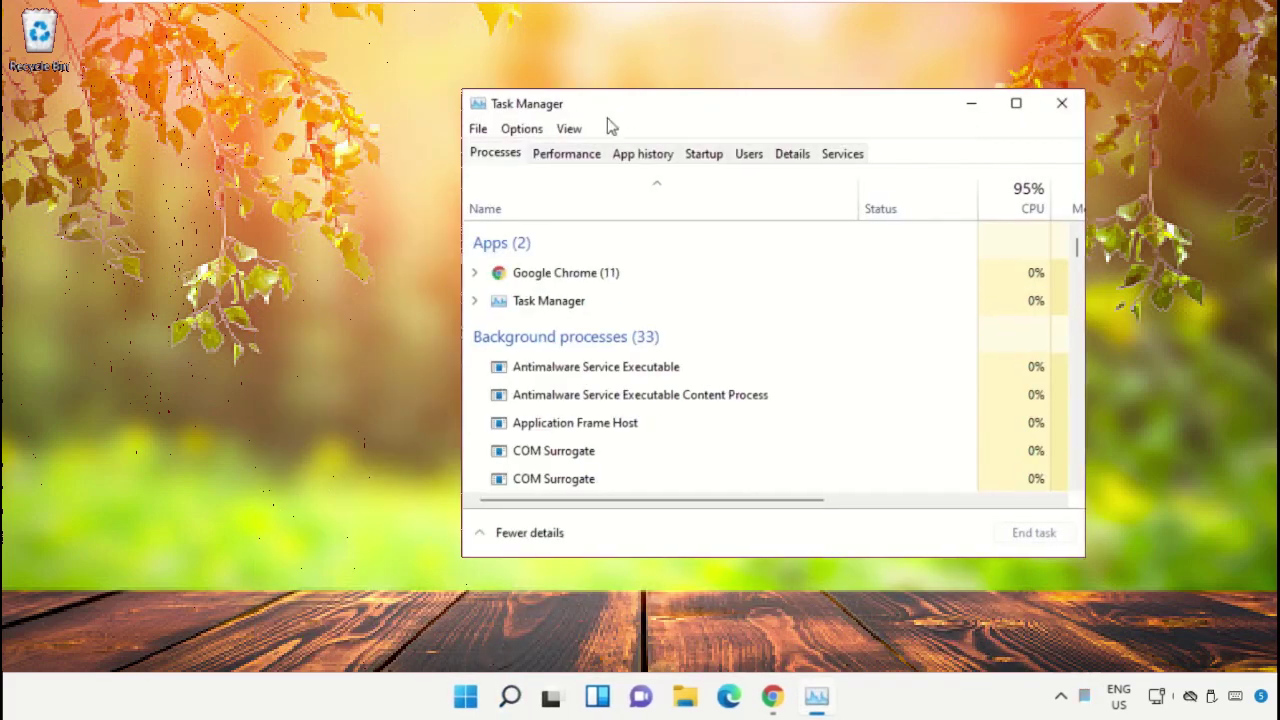
{"action": "left_click_drag", "start_coordinate": [607, 118], "coordinate": [291, 198]}
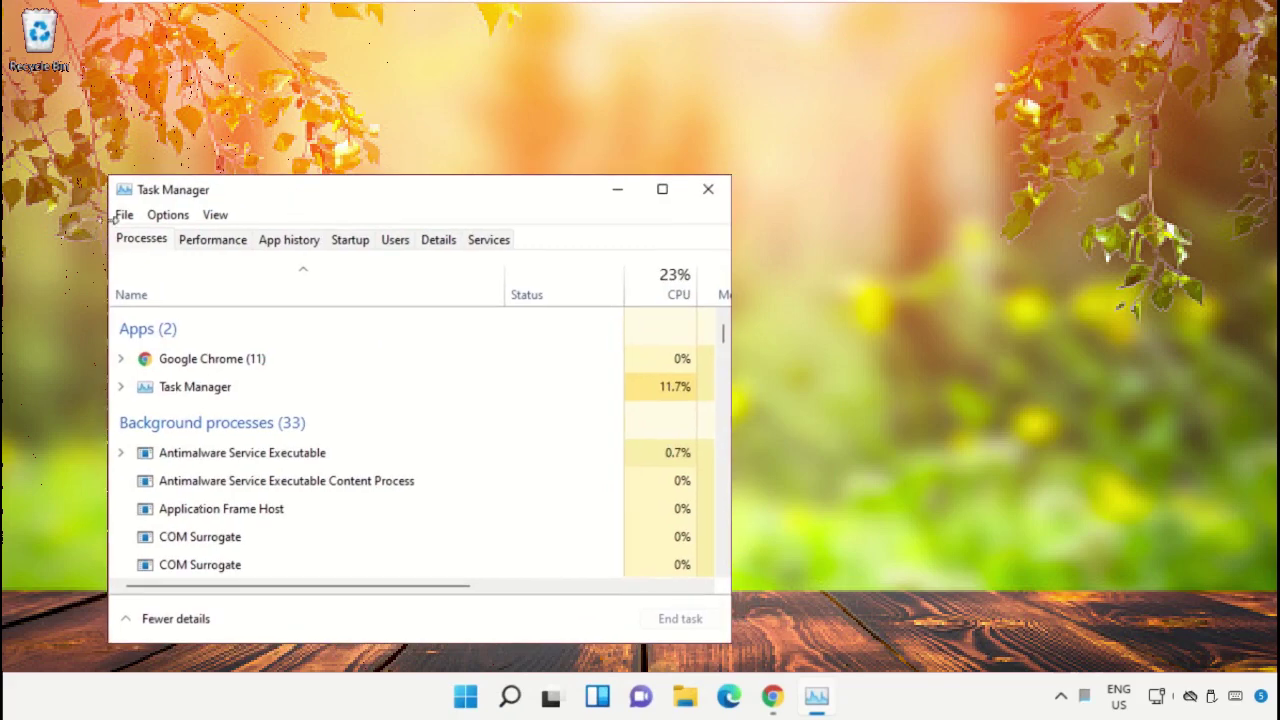
Bring up Task Manager's Create new task dialog and place it on the right.
{"action": "left_click", "coordinate": [120, 215]}
{"action": "key", "text": "Right"}
{"action": "key", "text": "Escape"}
{"action": "left_click", "coordinate": [120, 220]}
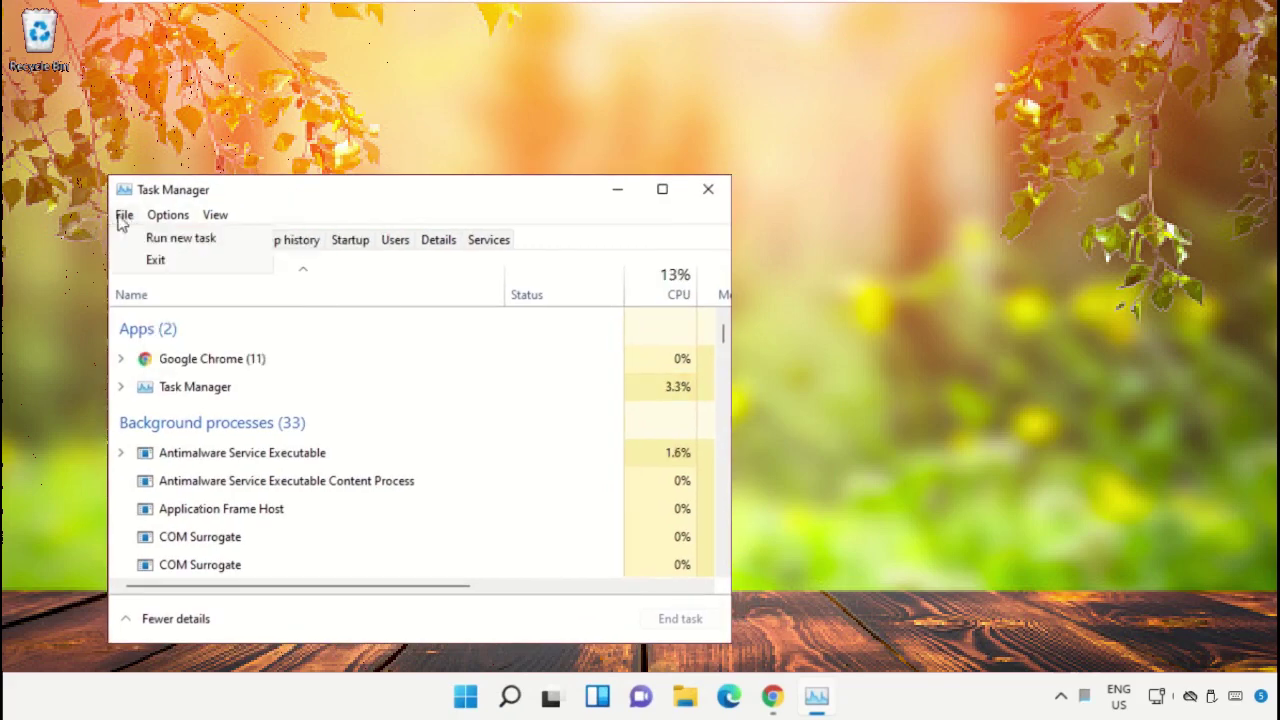
{"action": "left_click", "coordinate": [150, 238]}
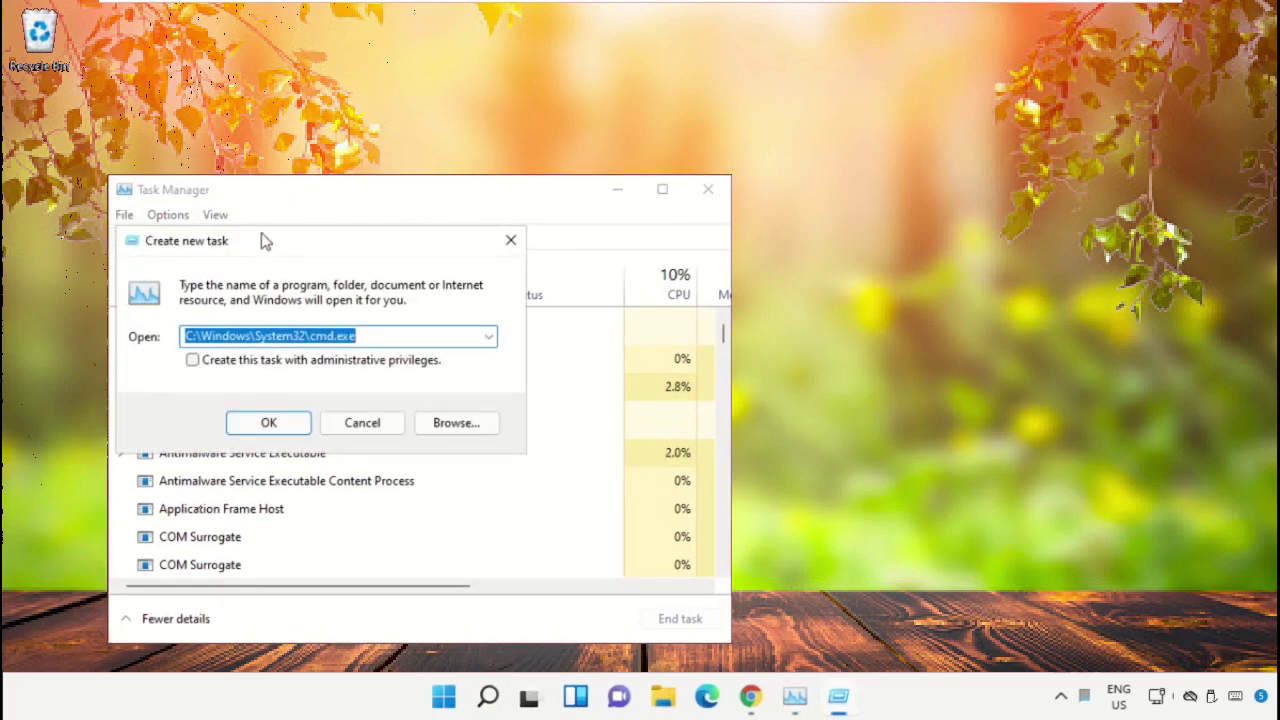
{"action": "left_click_drag", "start_coordinate": [265, 241], "coordinate": [893, 195]}
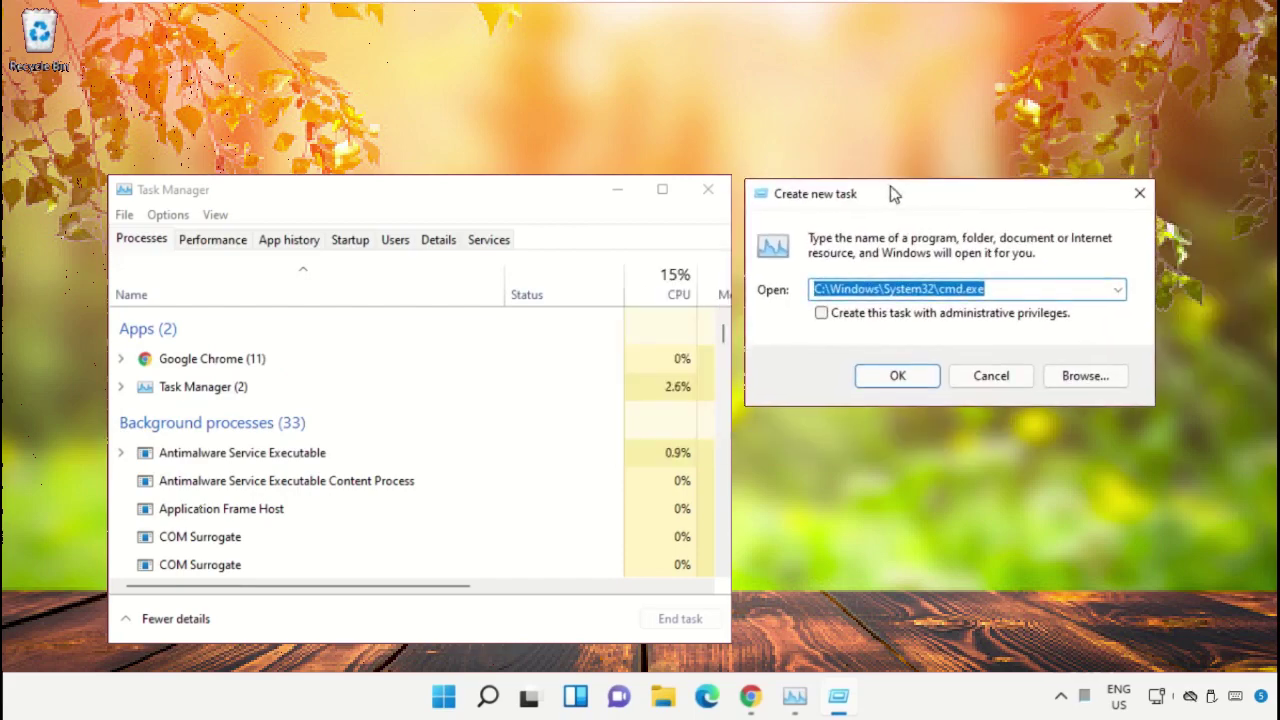
Browse from This PC through Local Disk (C:) into the Windows folder.
{"action": "left_click", "coordinate": [1075, 386]}
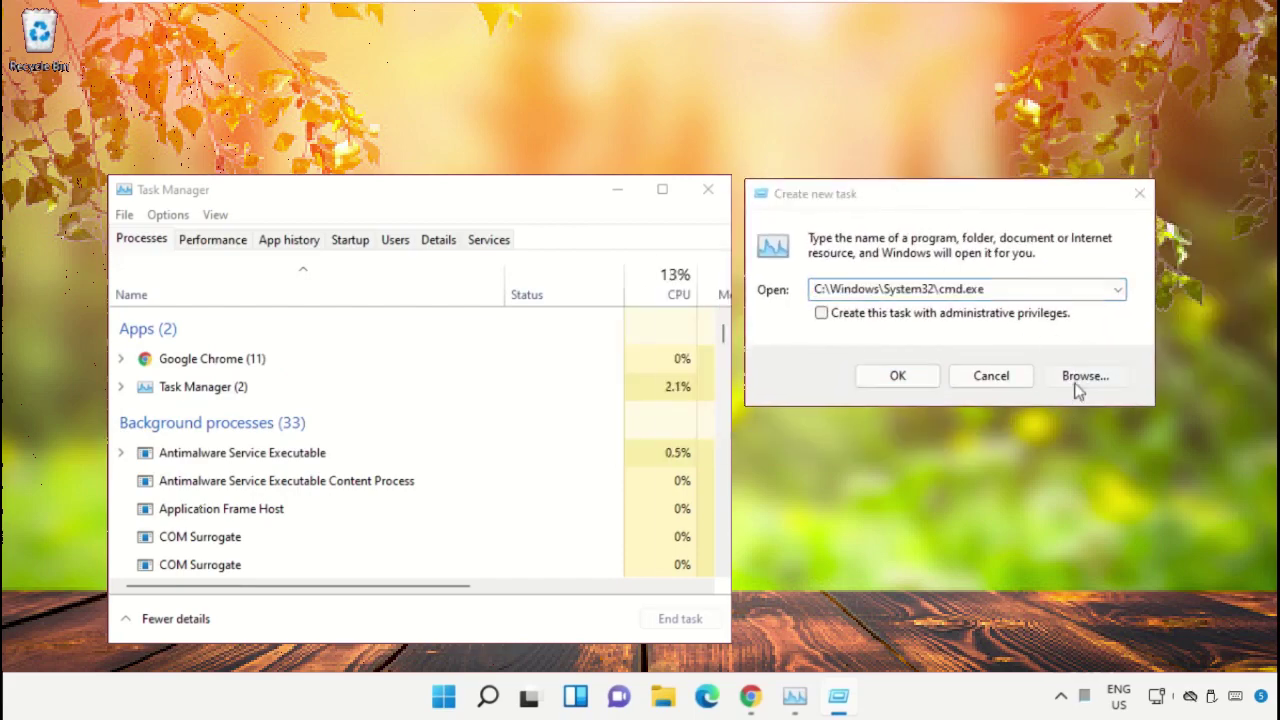
{"action": "left_click", "coordinate": [697, 305]}
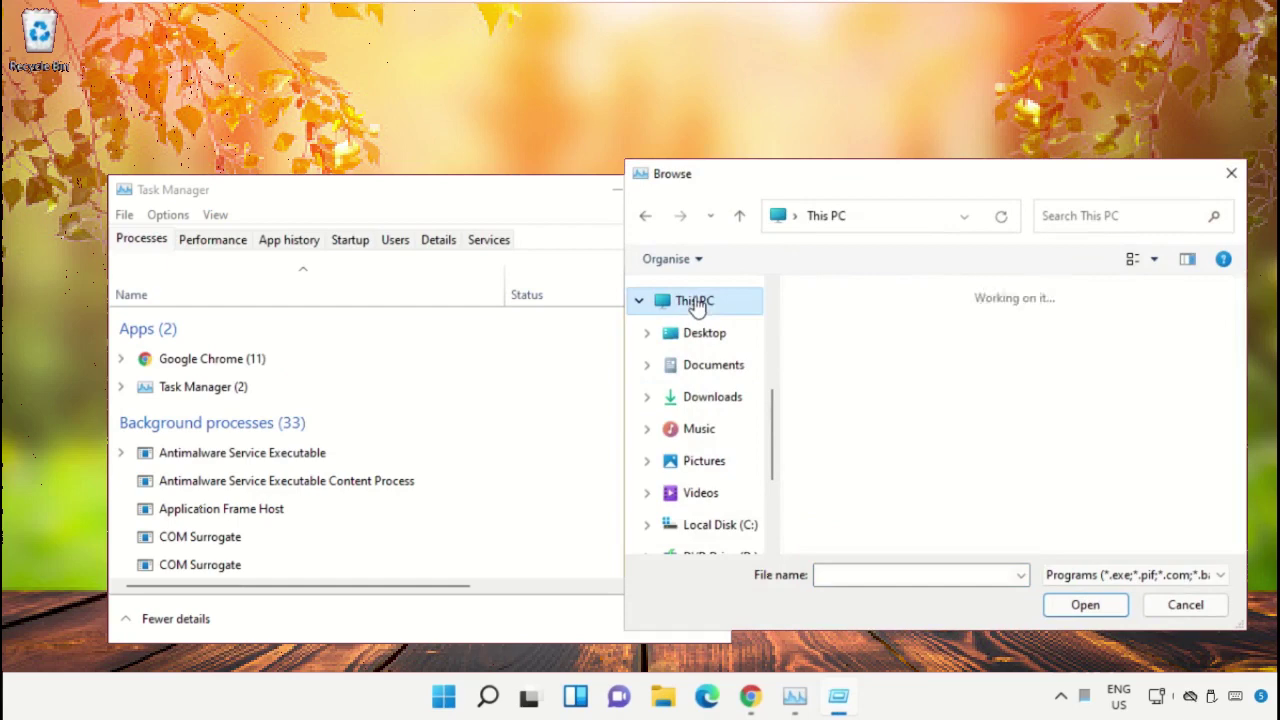
{"action": "scroll", "coordinate": [920, 443], "scroll_direction": "down", "scroll_amount": 2}
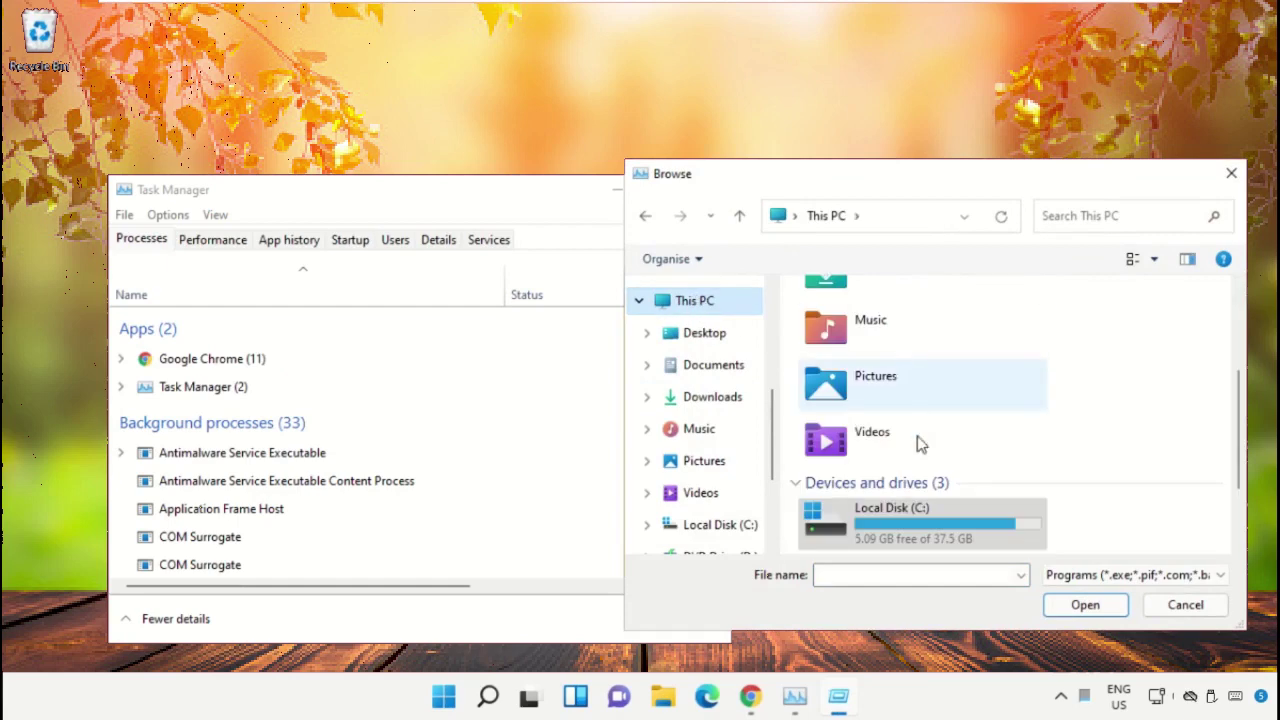
{"action": "double_click", "coordinate": [928, 516]}
{"action": "scroll", "coordinate": [910, 430], "scroll_direction": "down", "scroll_amount": 3}
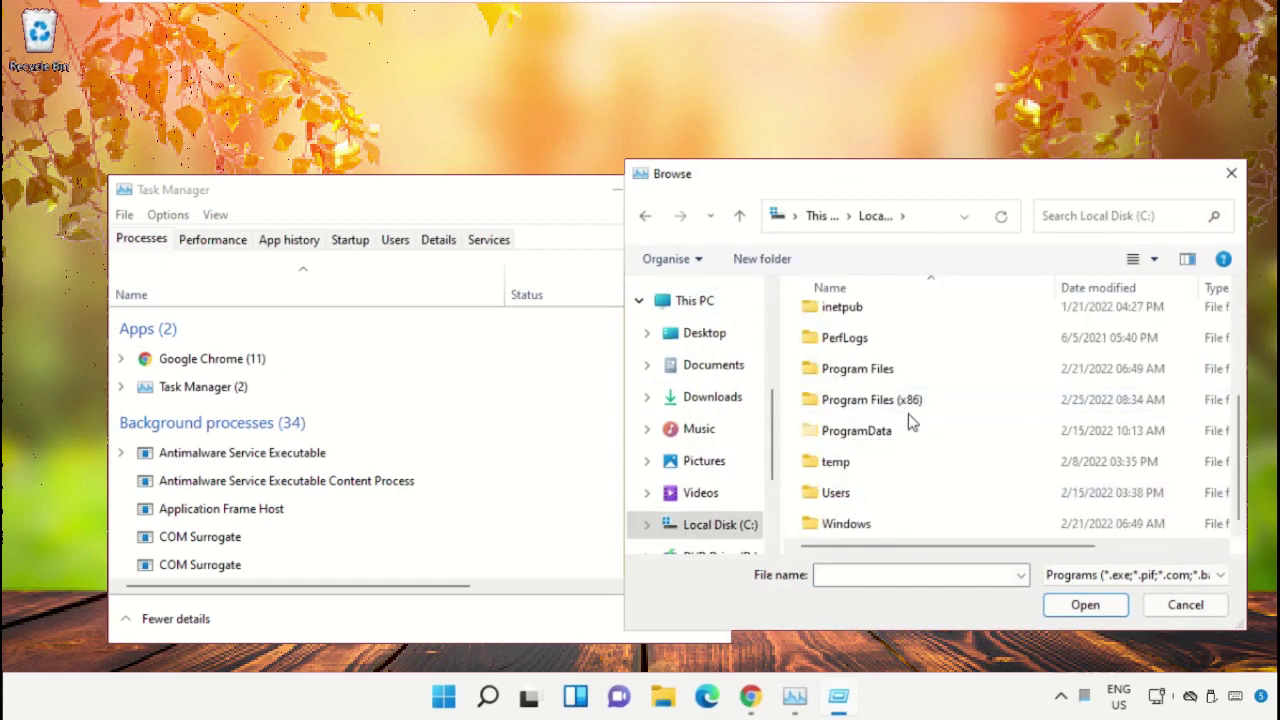
{"action": "double_click", "coordinate": [860, 523]}
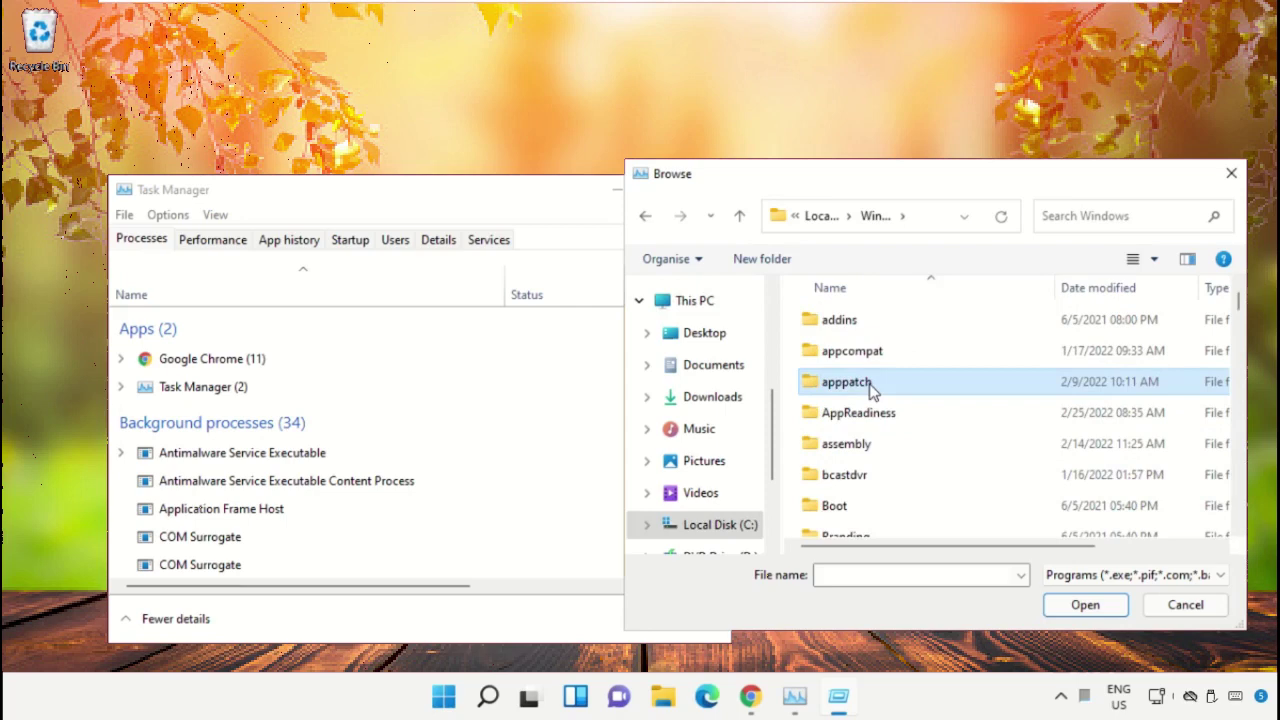
Open the System32 folder and select cmd.exe as the file to run.
{"action": "type", "text": "sys"}
{"action": "double_click", "coordinate": [851, 350]}
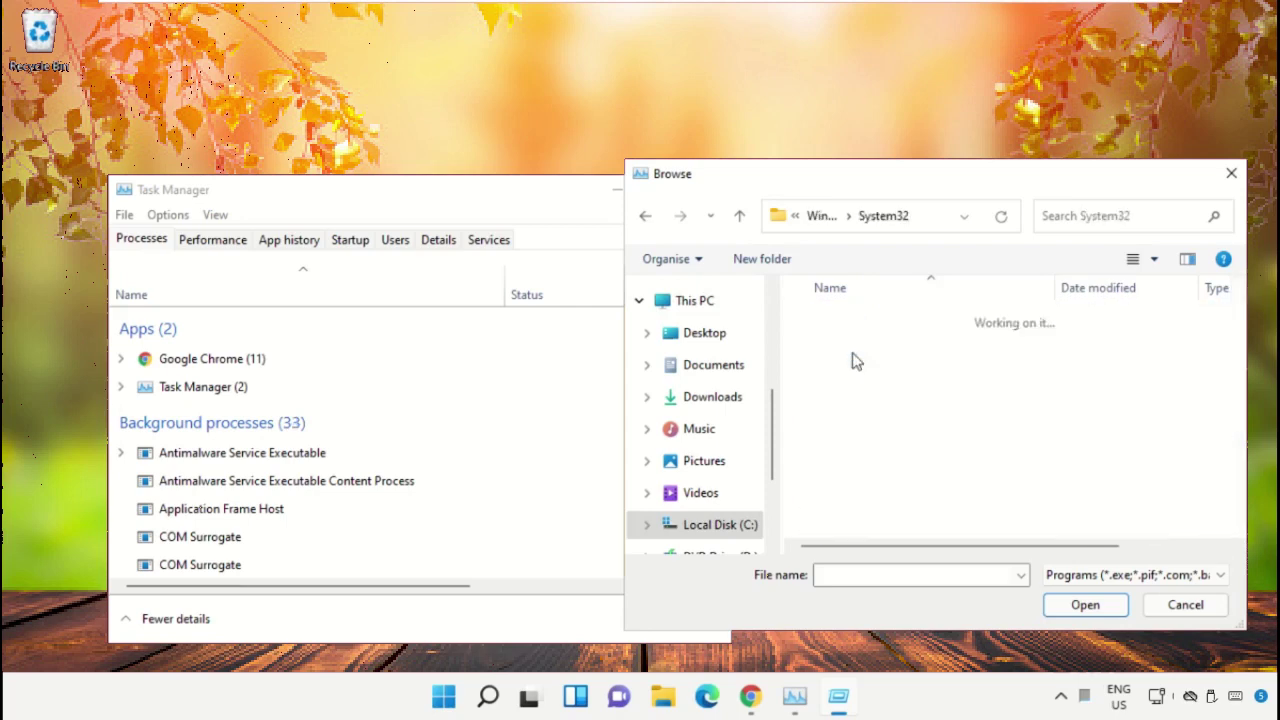
{"action": "scroll", "coordinate": [870, 390], "scroll_direction": "down", "scroll_amount": 4}
{"action": "left_click", "coordinate": [880, 402]}
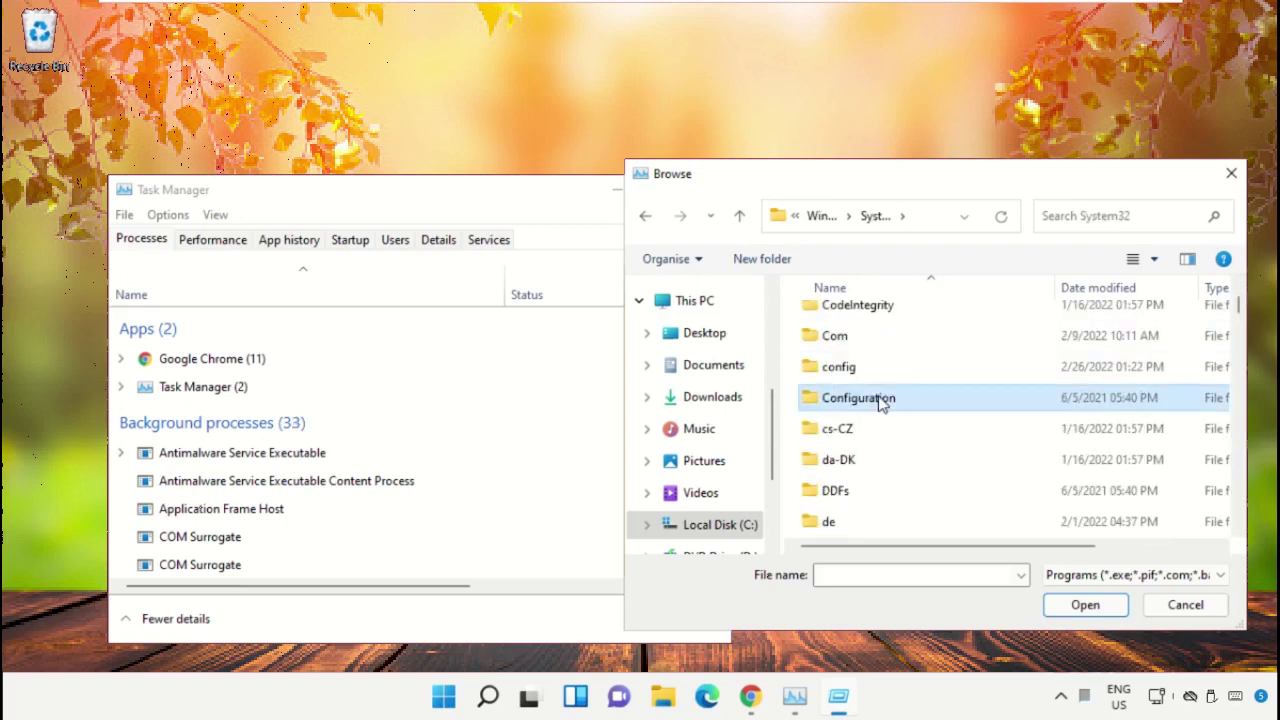
{"action": "key", "text": "Down"}
{"action": "key", "text": "Down"}
{"action": "key", "text": "Down"}
{"action": "key", "text": "Down"}
{"action": "key", "text": "Down"}
{"action": "key", "text": "Down"}
{"action": "key", "text": "Down"}
{"action": "key", "text": "Down"}
{"action": "key", "text": "Down"}
{"action": "key", "text": "Down"}
{"action": "key", "text": "Down"}
{"action": "key", "text": "Down"}
{"action": "key", "text": "Down"}
{"action": "key", "text": "Down"}
{"action": "key", "text": "Down"}
{"action": "key", "text": "Down"}
{"action": "key", "text": "Down"}
{"action": "key", "text": "Down"}
{"action": "key", "text": "Down"}
{"action": "key", "text": "Down"}
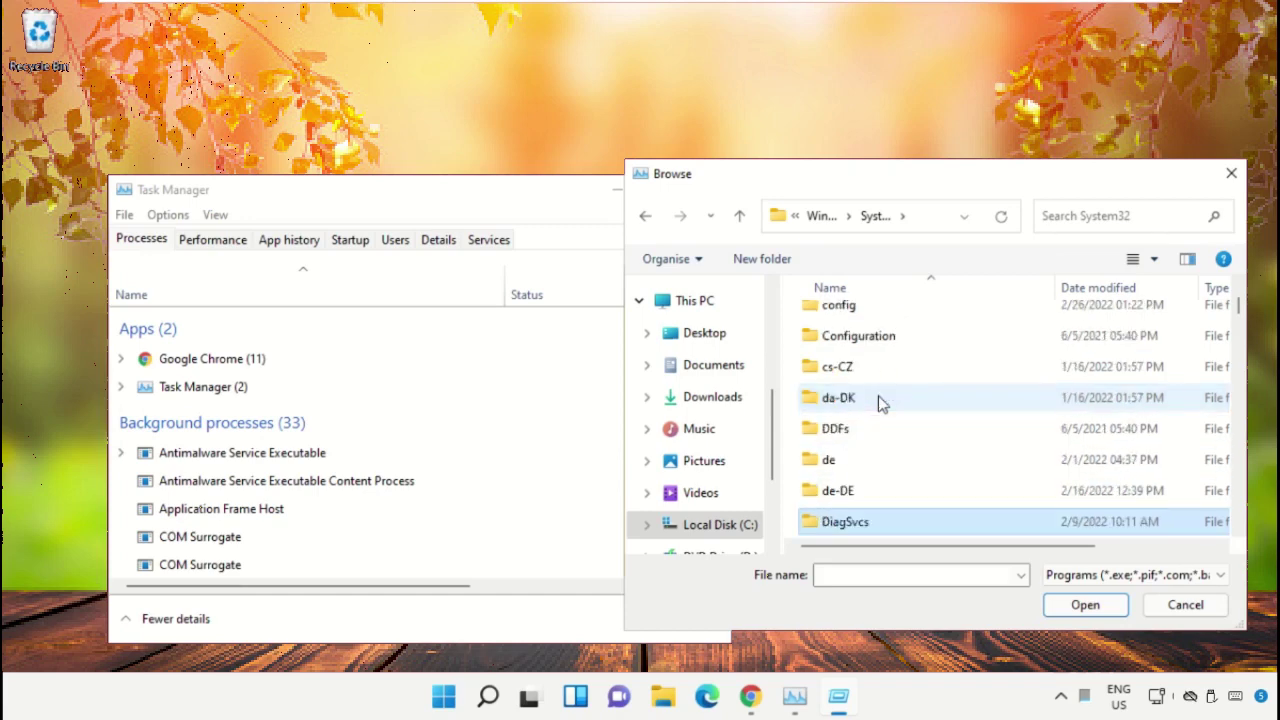
{"action": "key", "text": "Down"}
{"action": "key", "text": "Down"}
{"action": "key", "text": "Down"}
{"action": "key", "text": "Down"}
{"action": "key", "text": "Down"}
{"action": "key", "text": "Down"}
{"action": "key", "text": "Down"}
{"action": "key", "text": "Down"}
{"action": "key", "text": "Down"}
{"action": "key", "text": "Down"}
{"action": "key", "text": "Down"}
{"action": "key", "text": "Down"}
{"action": "key", "text": "Down"}
{"action": "key", "text": "Down"}
{"action": "key", "text": "Down"}
{"action": "key", "text": "Down"}
{"action": "key", "text": "Down"}
{"action": "key", "text": "Down"}
{"action": "key", "text": "Down"}
{"action": "key", "text": "Down"}
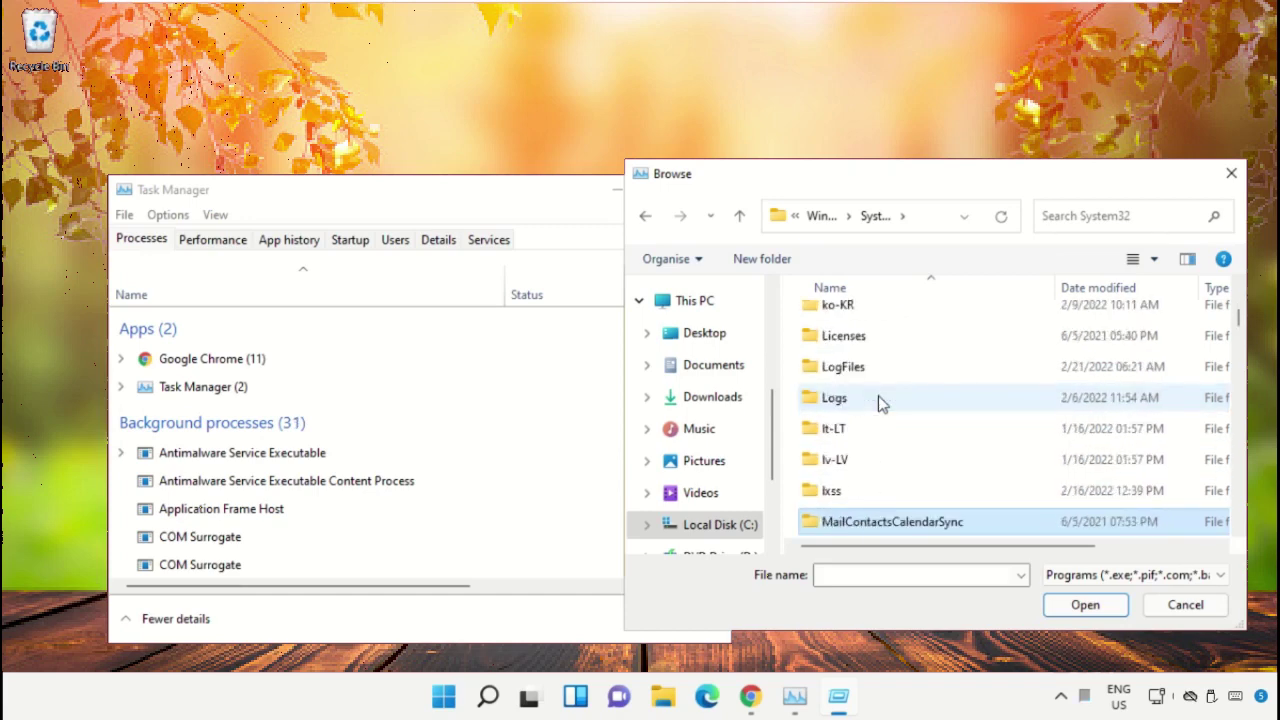
{"action": "key", "text": "Down"}
{"action": "key", "text": "Down"}
{"action": "key", "text": "Down"}
{"action": "key", "text": "Down"}
{"action": "key", "text": "Down"}
{"action": "key", "text": "Down"}
{"action": "key", "text": "Down"}
{"action": "key", "text": "Down"}
{"action": "key", "text": "Down"}
{"action": "key", "text": "Down"}
{"action": "key", "text": "Down"}
{"action": "key", "text": "Down"}
{"action": "key", "text": "Down"}
{"action": "key", "text": "Down"}
{"action": "key", "text": "Down"}
{"action": "key", "text": "Down"}
{"action": "key", "text": "Down"}
{"action": "key", "text": "Down"}
{"action": "key", "text": "Down"}
{"action": "key", "text": "Down"}
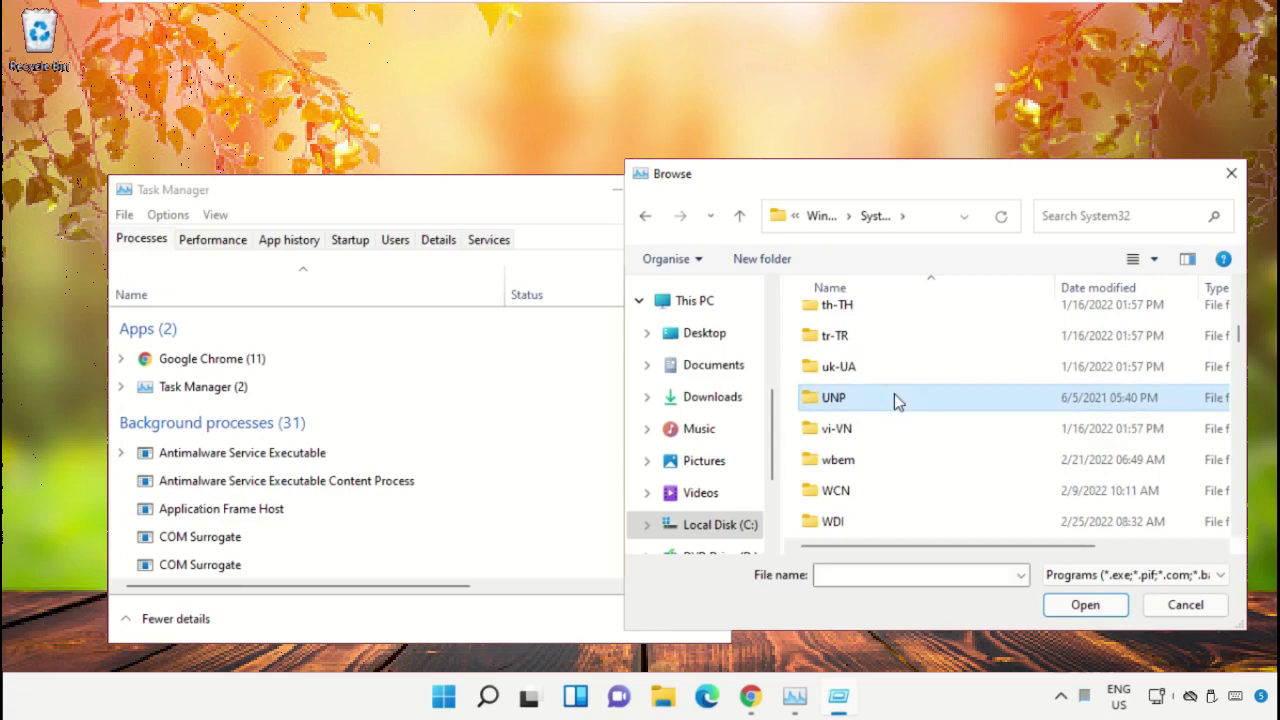
{"action": "type", "text": "cmd.exe"}
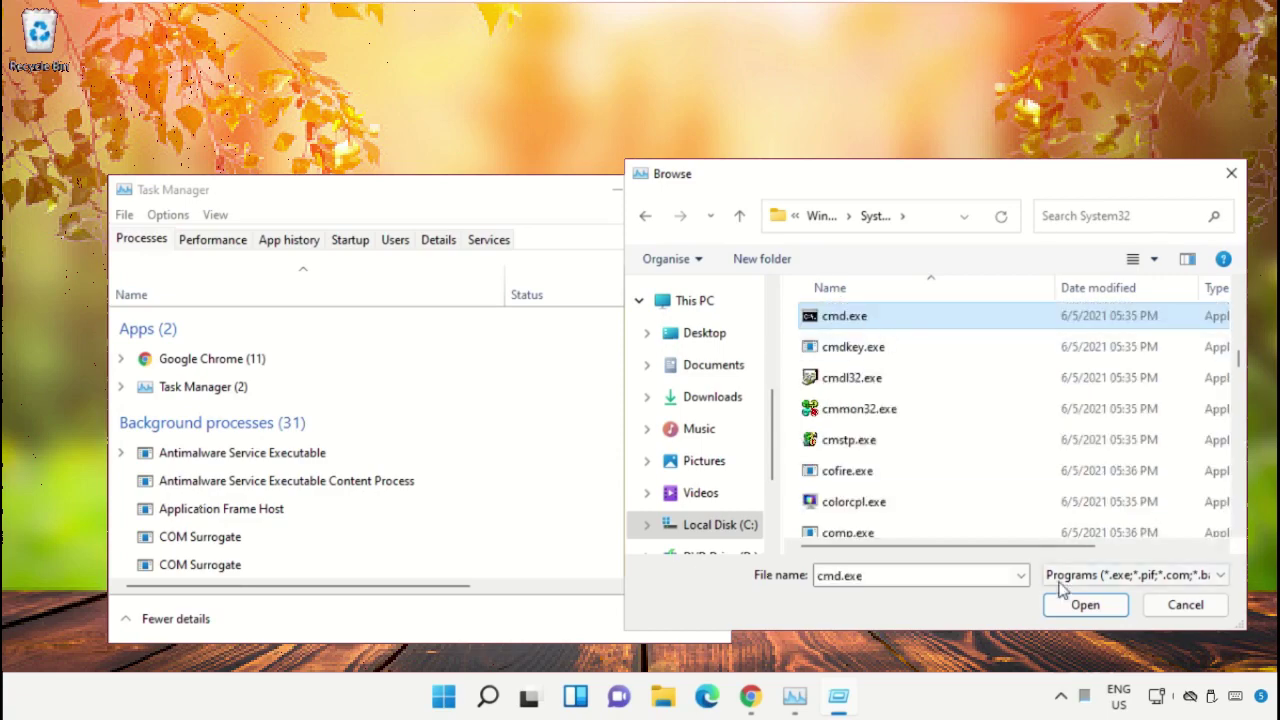
Launch cmd.exe with administrative privileges, minimize Task Manager, and resize and reposition the command window.
{"action": "left_click", "coordinate": [1073, 605]}
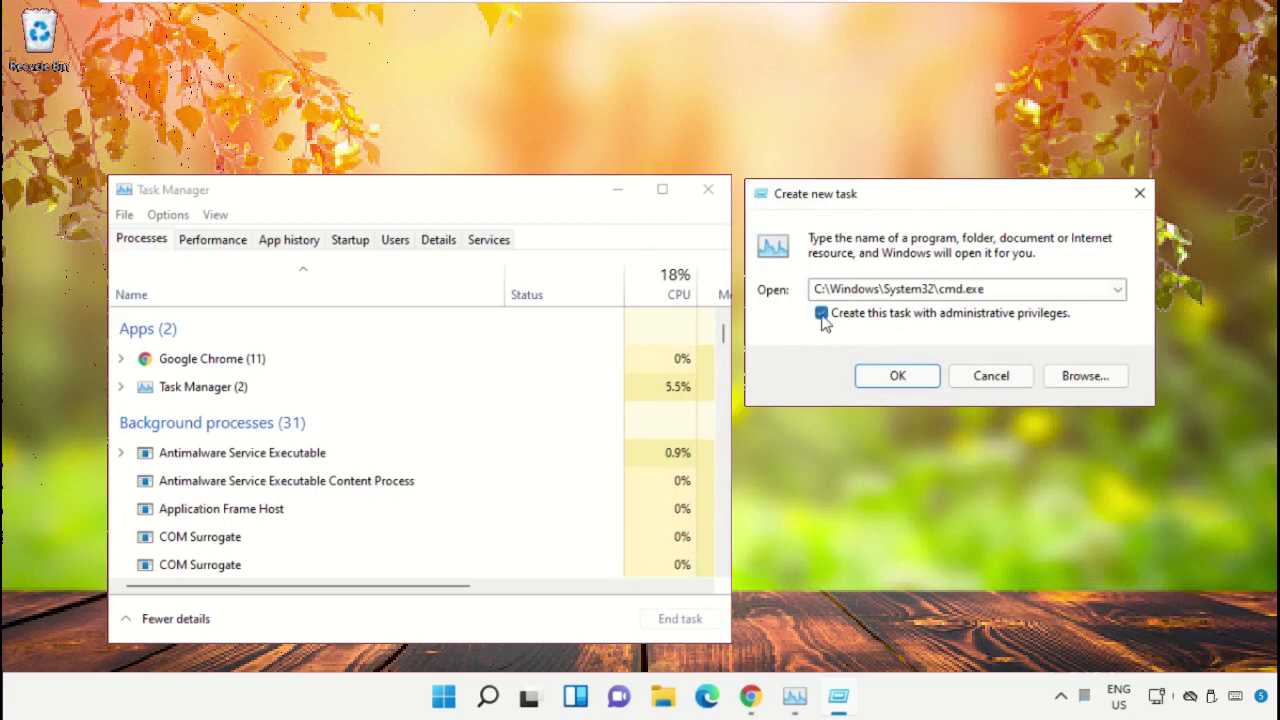
{"action": "left_click", "coordinate": [912, 378]}
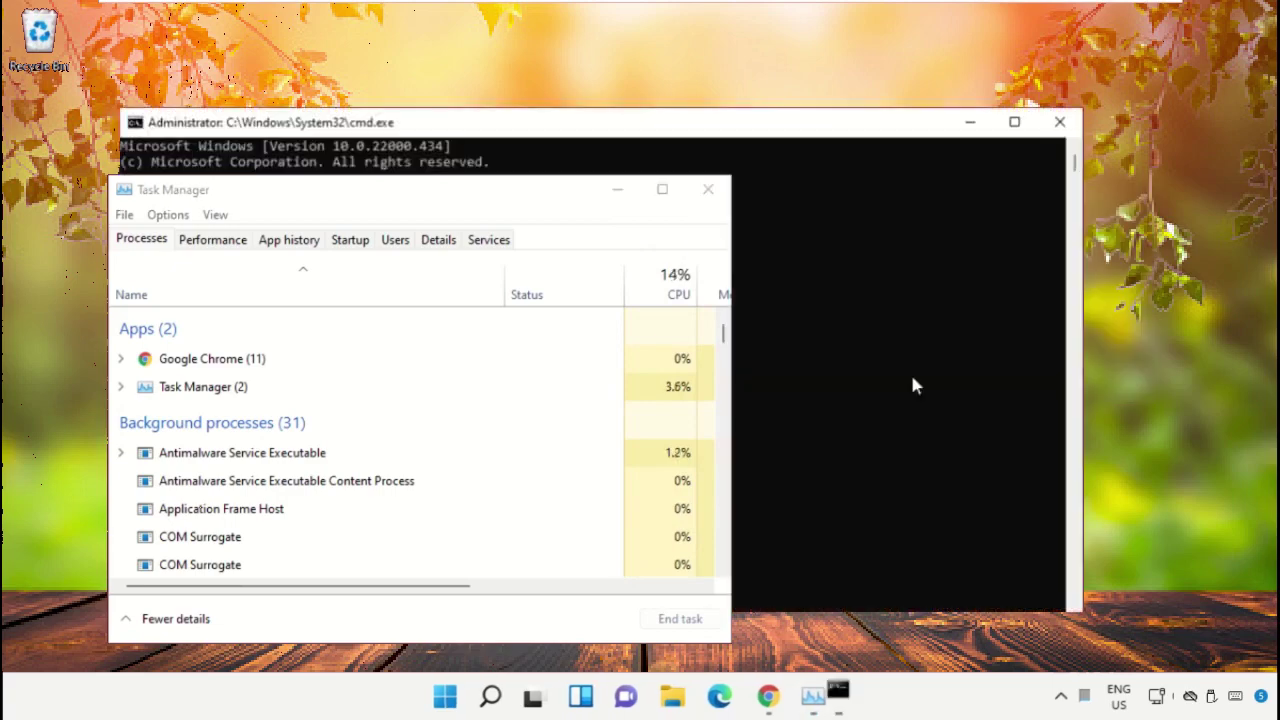
{"action": "left_click", "coordinate": [619, 189]}
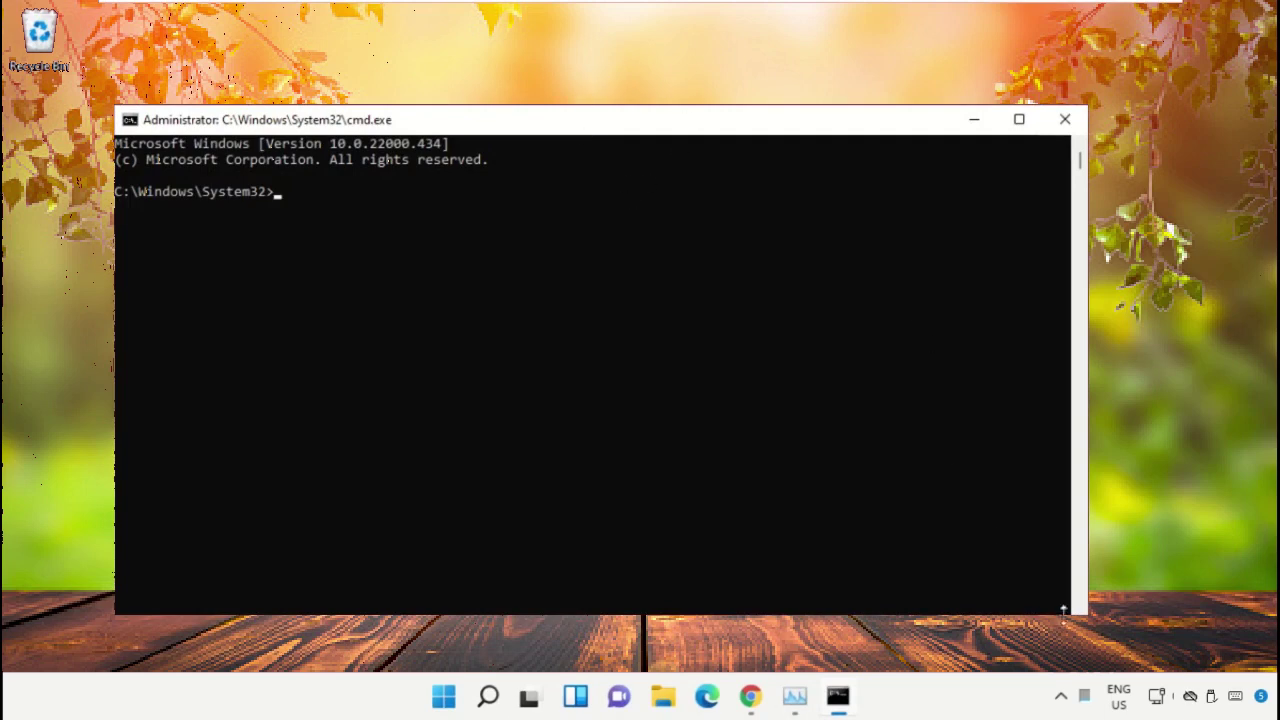
{"action": "left_click_drag", "start_coordinate": [1080, 610], "coordinate": [868, 503]}
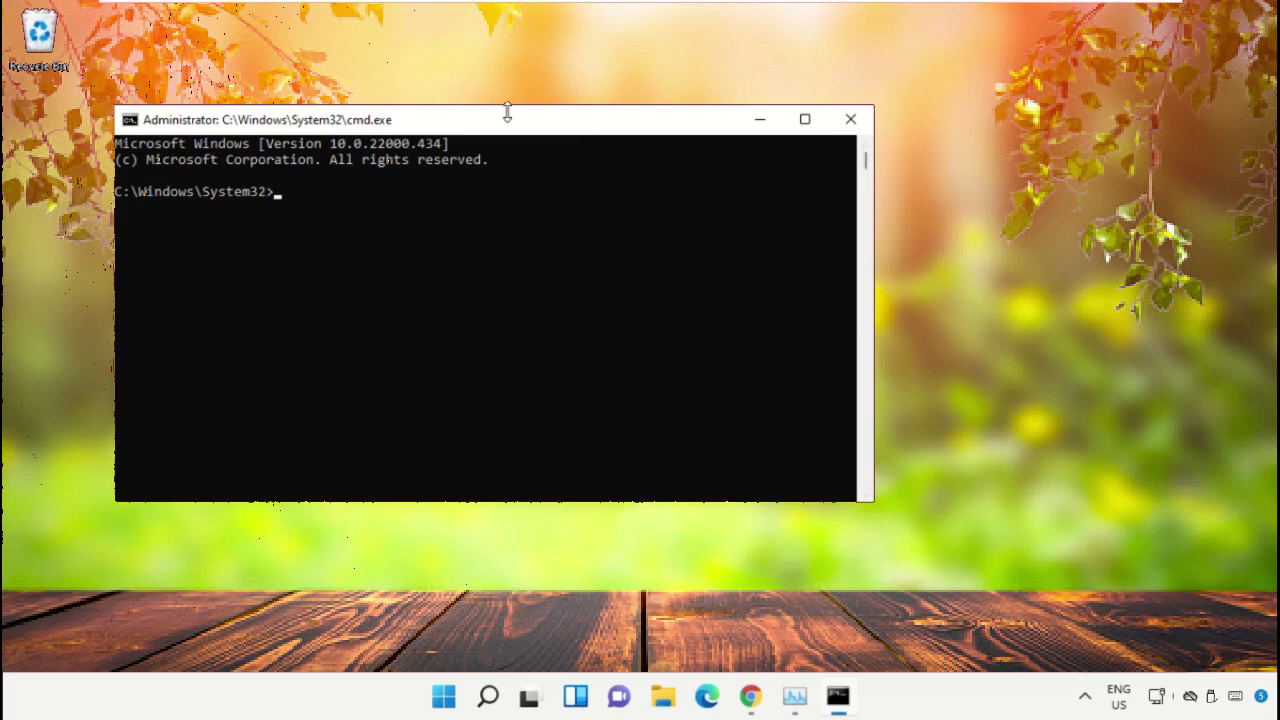
{"action": "left_click_drag", "start_coordinate": [502, 130], "coordinate": [631, 270]}
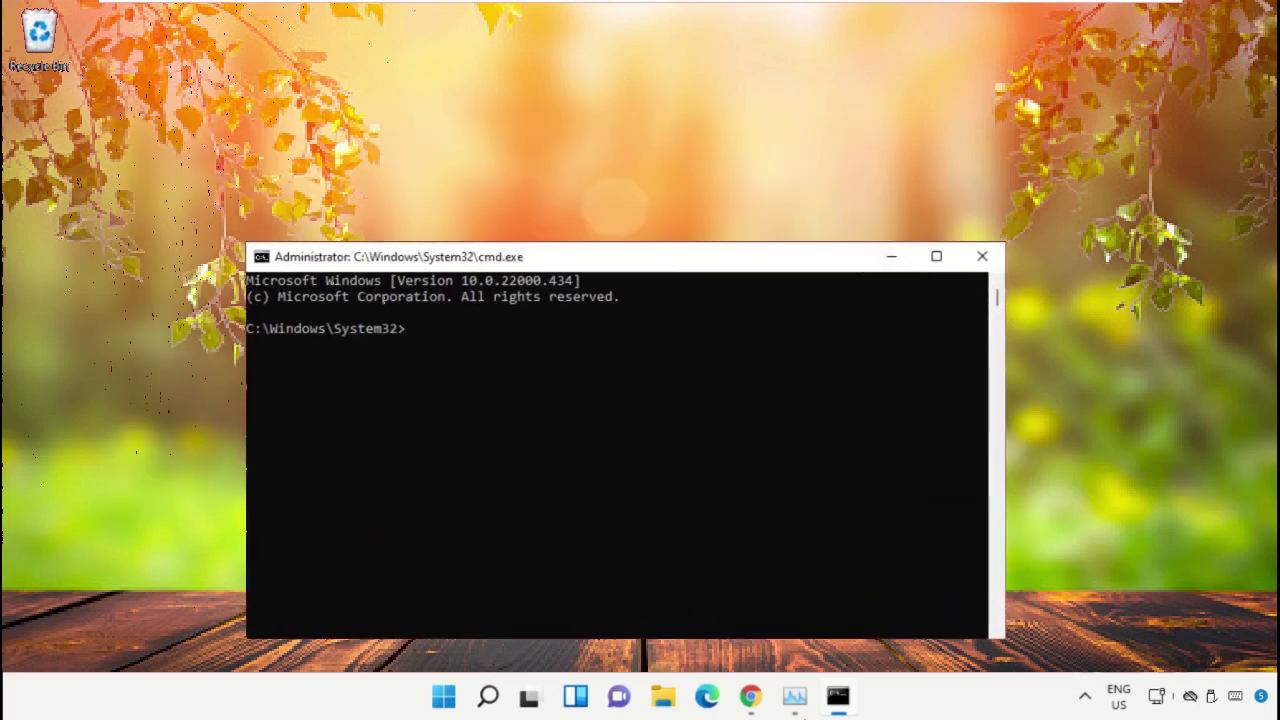
In Chrome, search Google for the hows.tech Windows commands suggestion.
{"action": "left_click", "coordinate": [750, 696]}
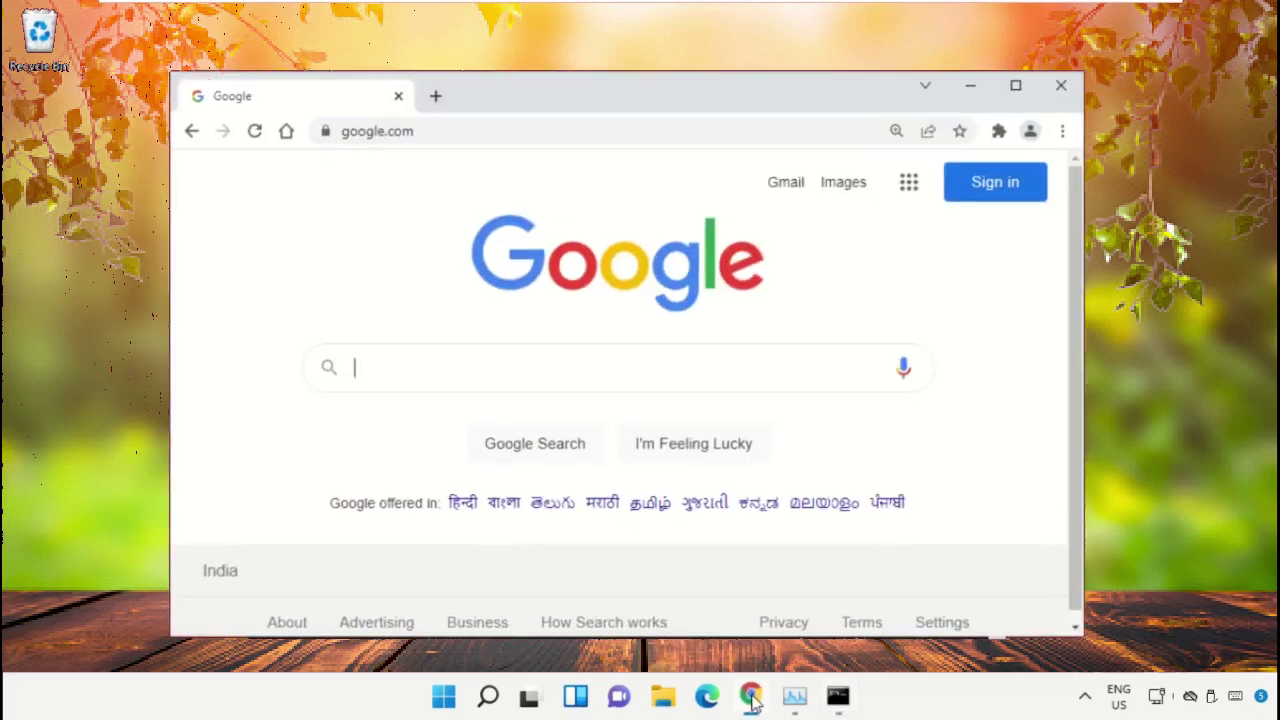
{"action": "left_click", "coordinate": [432, 370]}
{"action": "type", "text": "hows"}
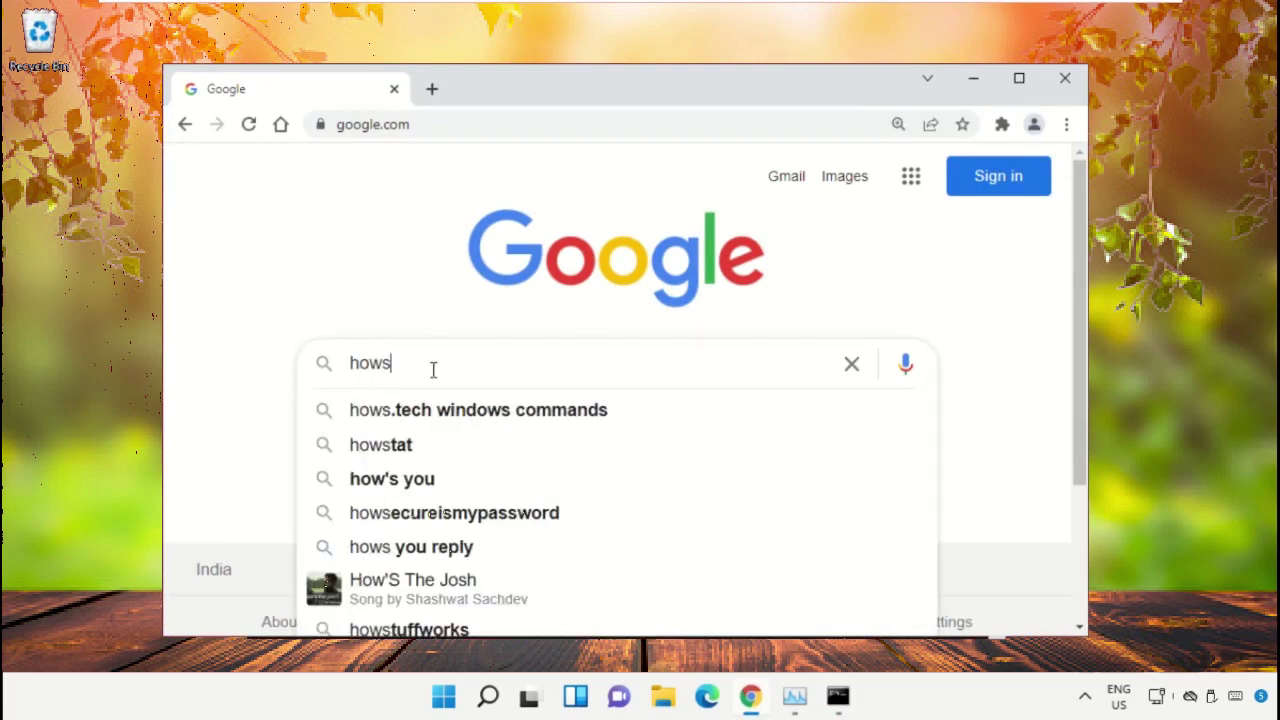
{"action": "key", "text": "Down"}
{"action": "key", "text": "Return"}
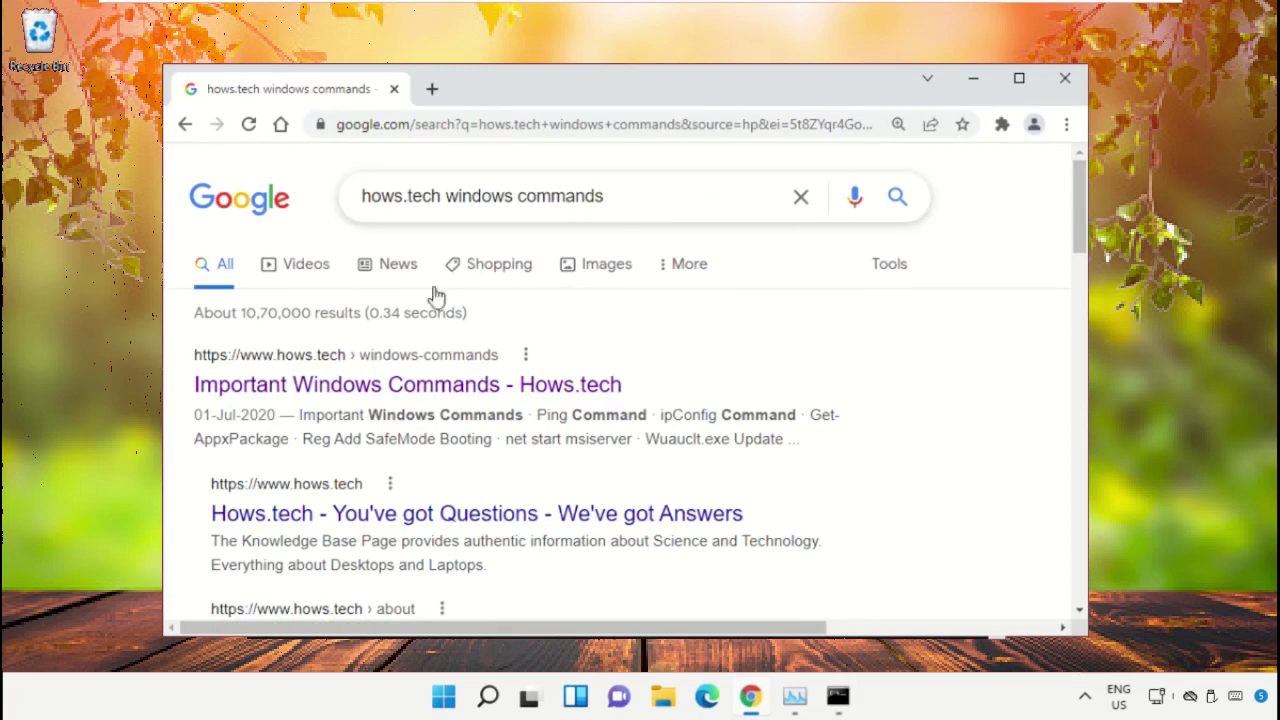
Open the hows.tech Important Windows Commands guide and scroll to SFC Commands 11–13.
{"action": "left_click", "coordinate": [483, 392]}
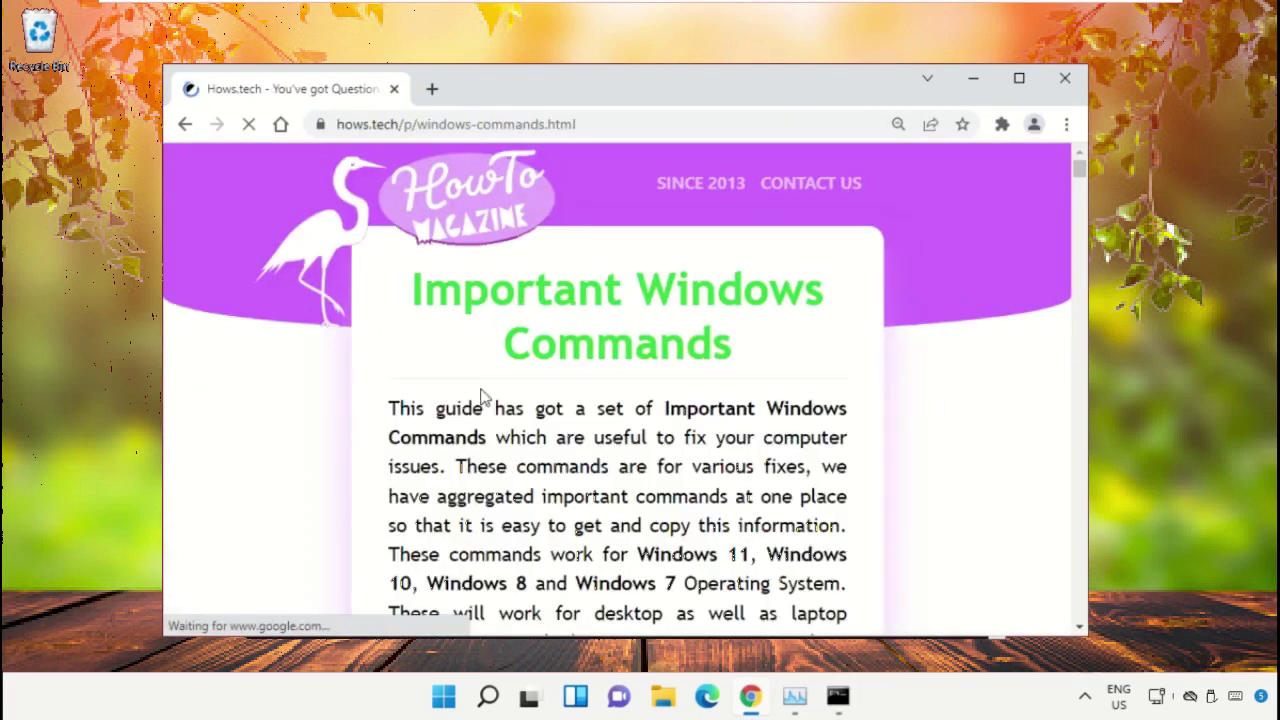
{"action": "scroll", "coordinate": [800, 361], "scroll_direction": "down", "scroll_amount": 9}
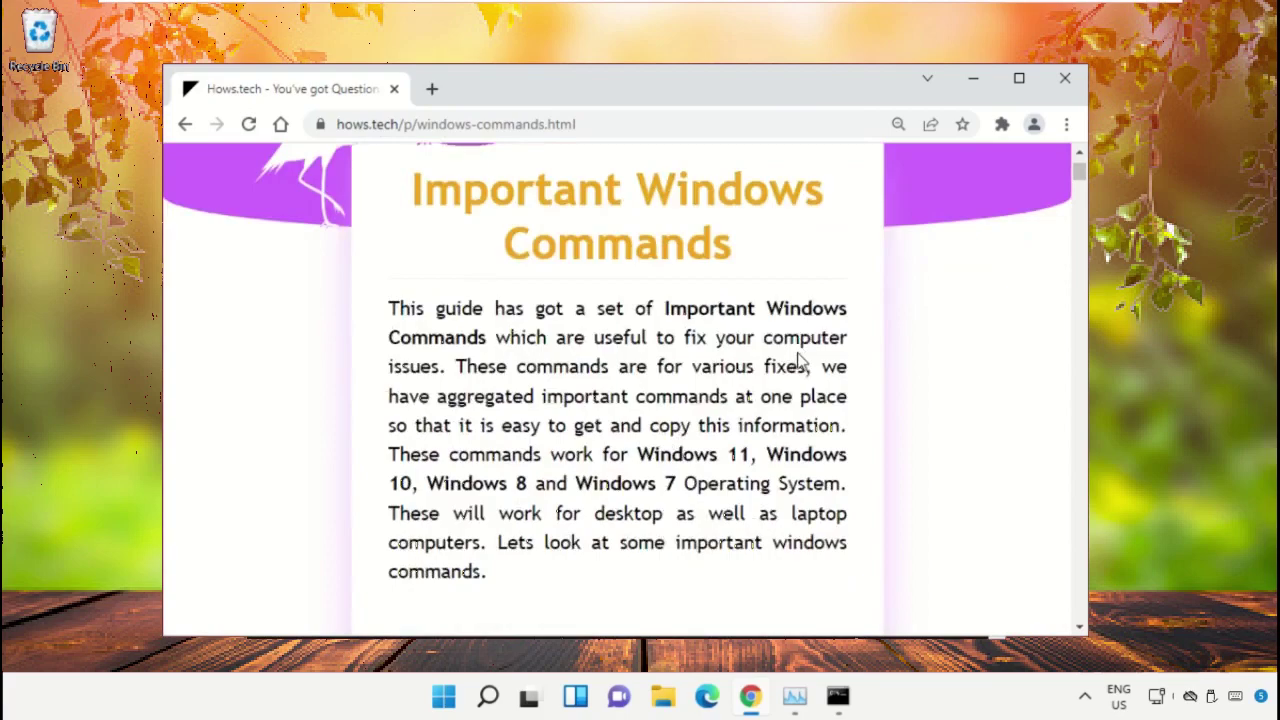
{"action": "scroll", "coordinate": [800, 361], "scroll_direction": "down", "scroll_amount": 10}
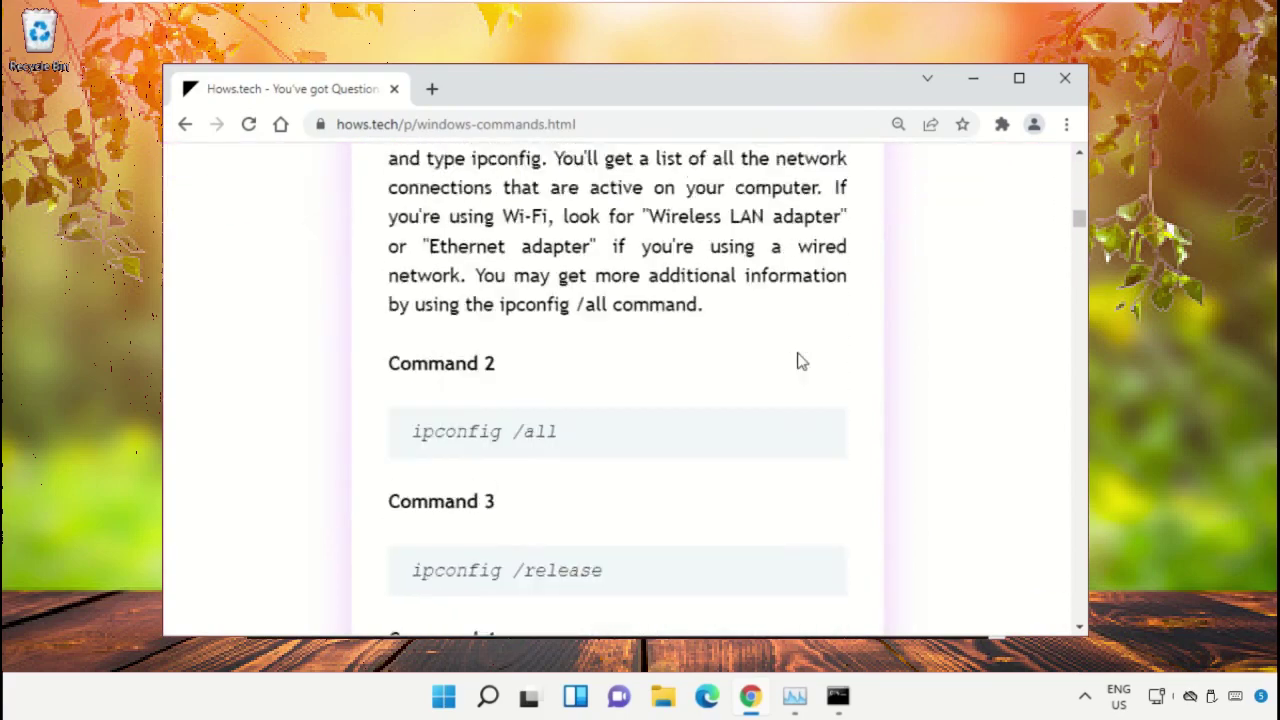
{"action": "scroll", "coordinate": [800, 361], "scroll_direction": "down", "scroll_amount": 10}
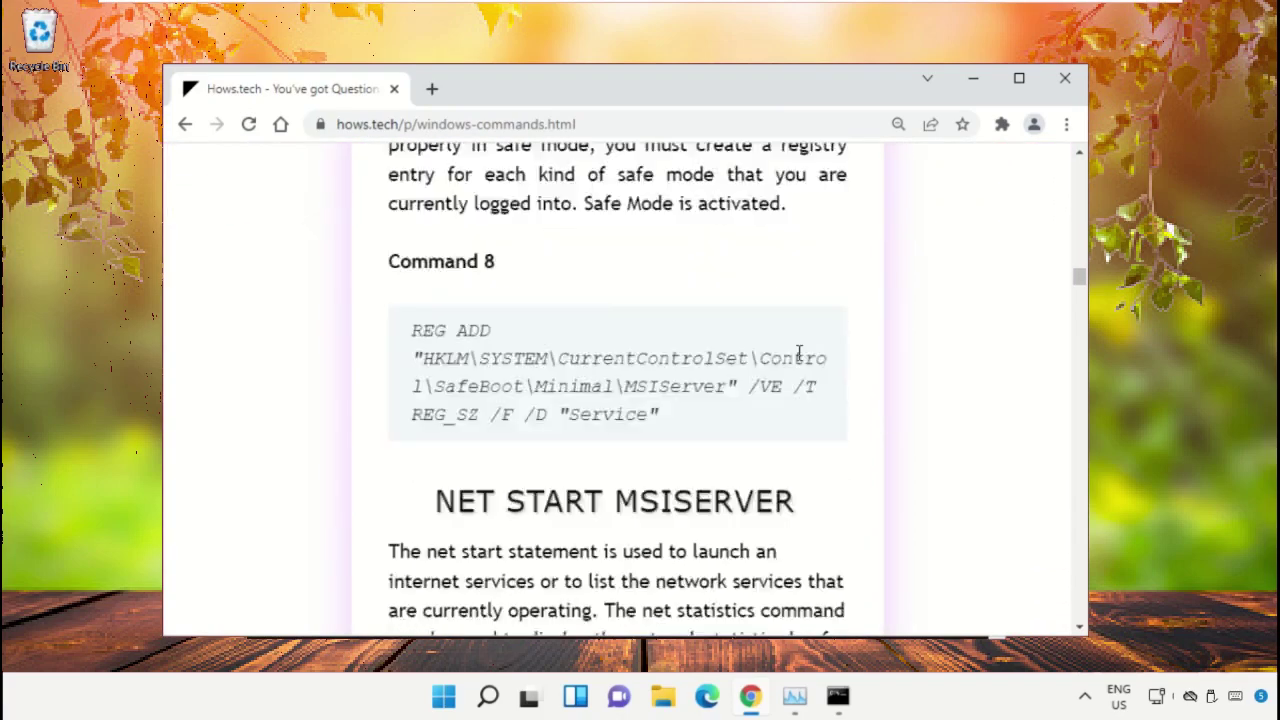
{"action": "scroll", "coordinate": [656, 380], "scroll_direction": "down", "scroll_amount": 4}
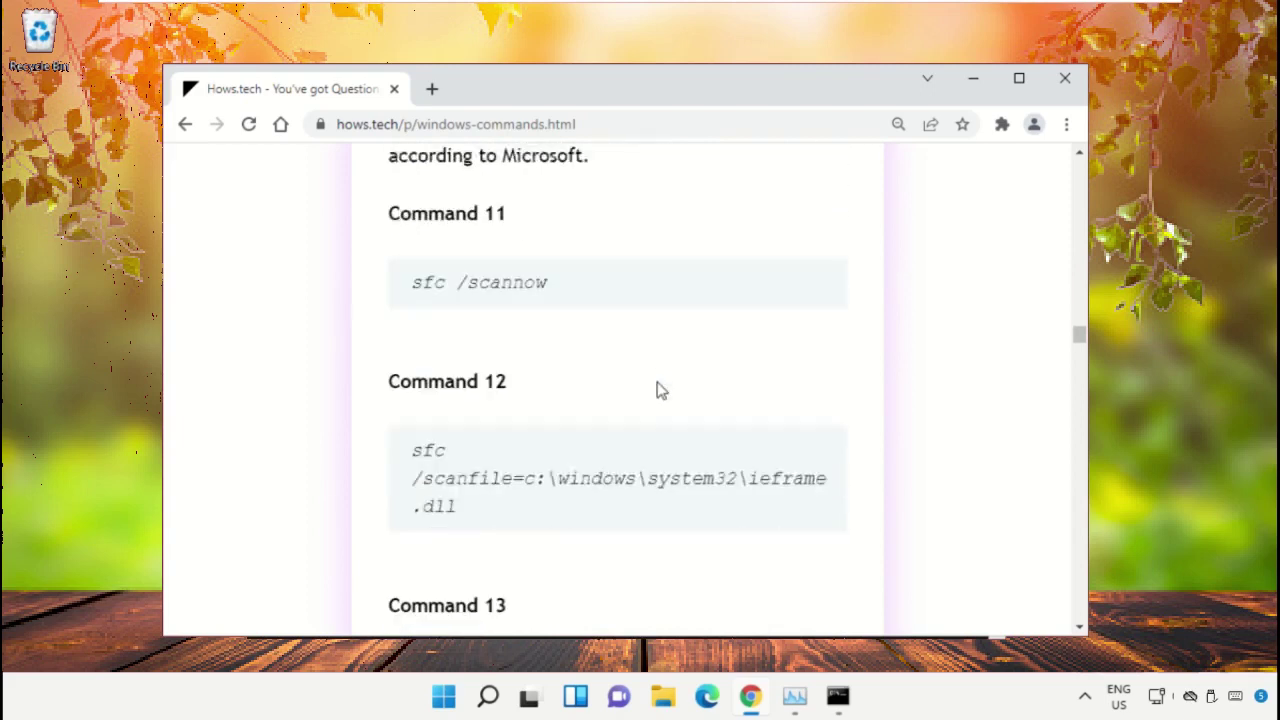
{"action": "scroll", "coordinate": [660, 390], "scroll_direction": "down", "scroll_amount": 2}
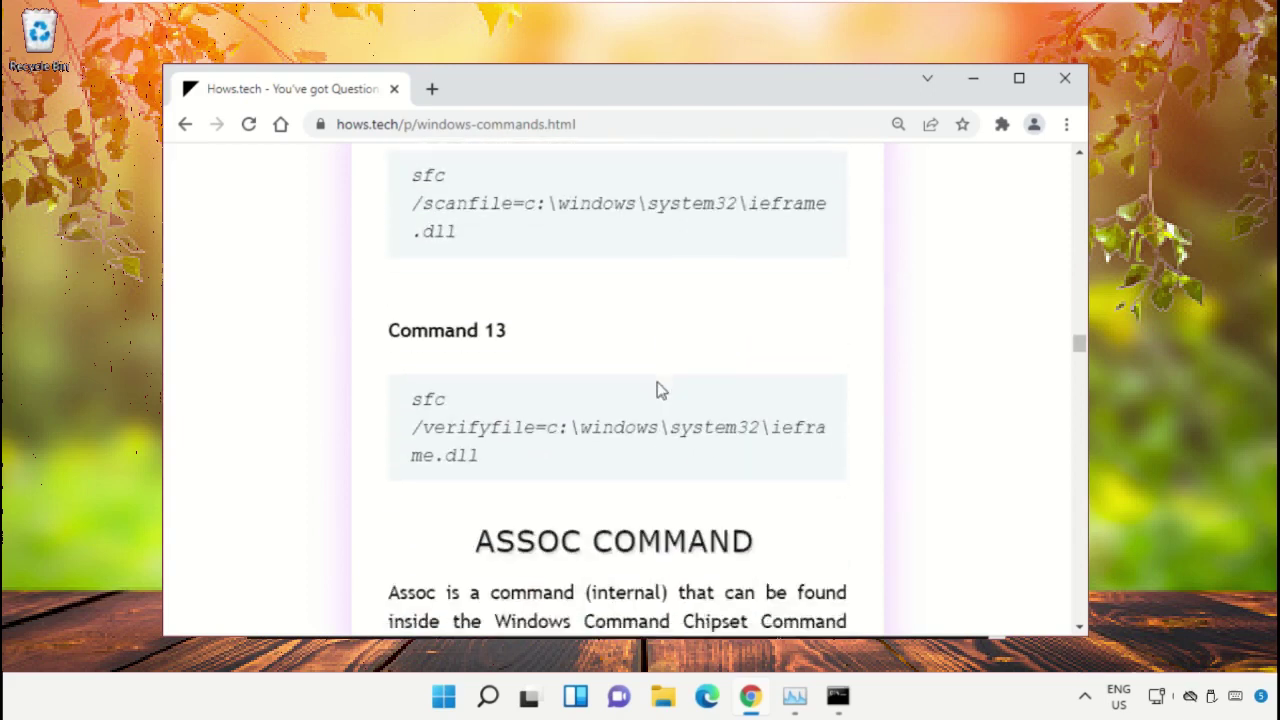
{"action": "scroll", "coordinate": [660, 390], "scroll_direction": "up", "scroll_amount": 1}
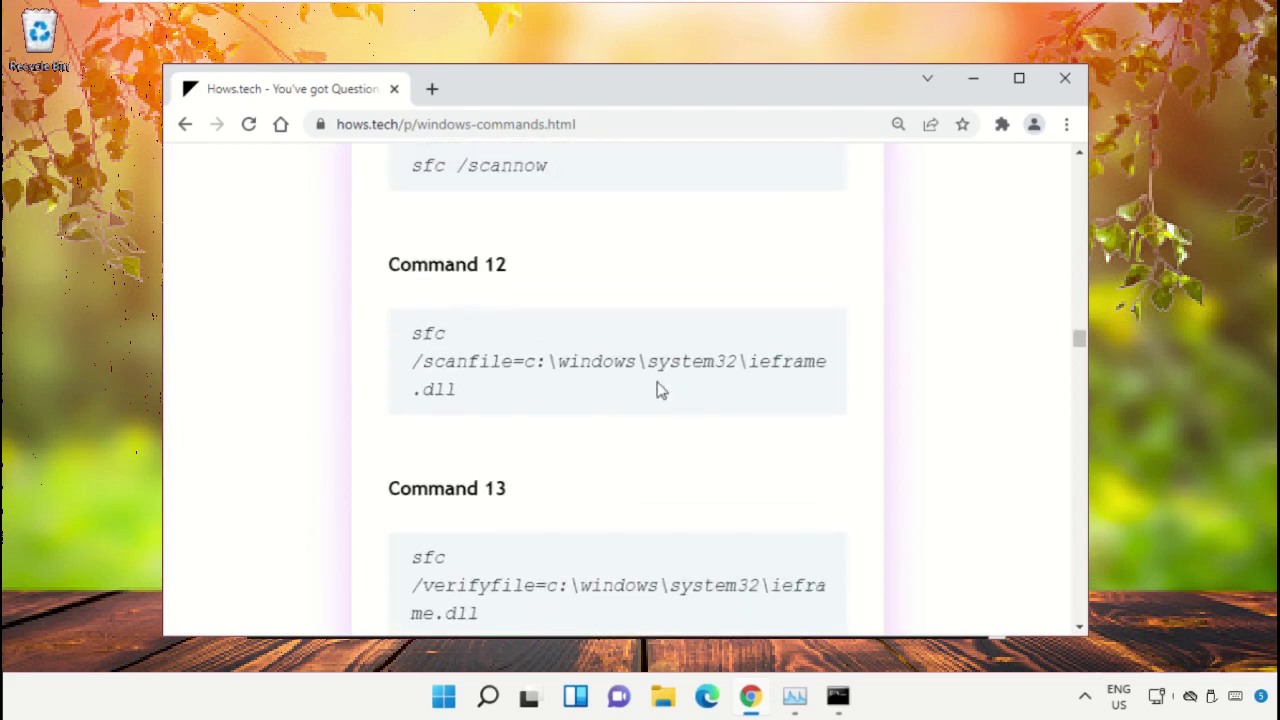
{"action": "scroll", "coordinate": [660, 390], "scroll_direction": "up", "scroll_amount": 1}
Arrange the Command Prompt and Chrome windows so both are visible.
{"action": "left_click", "coordinate": [830, 697]}
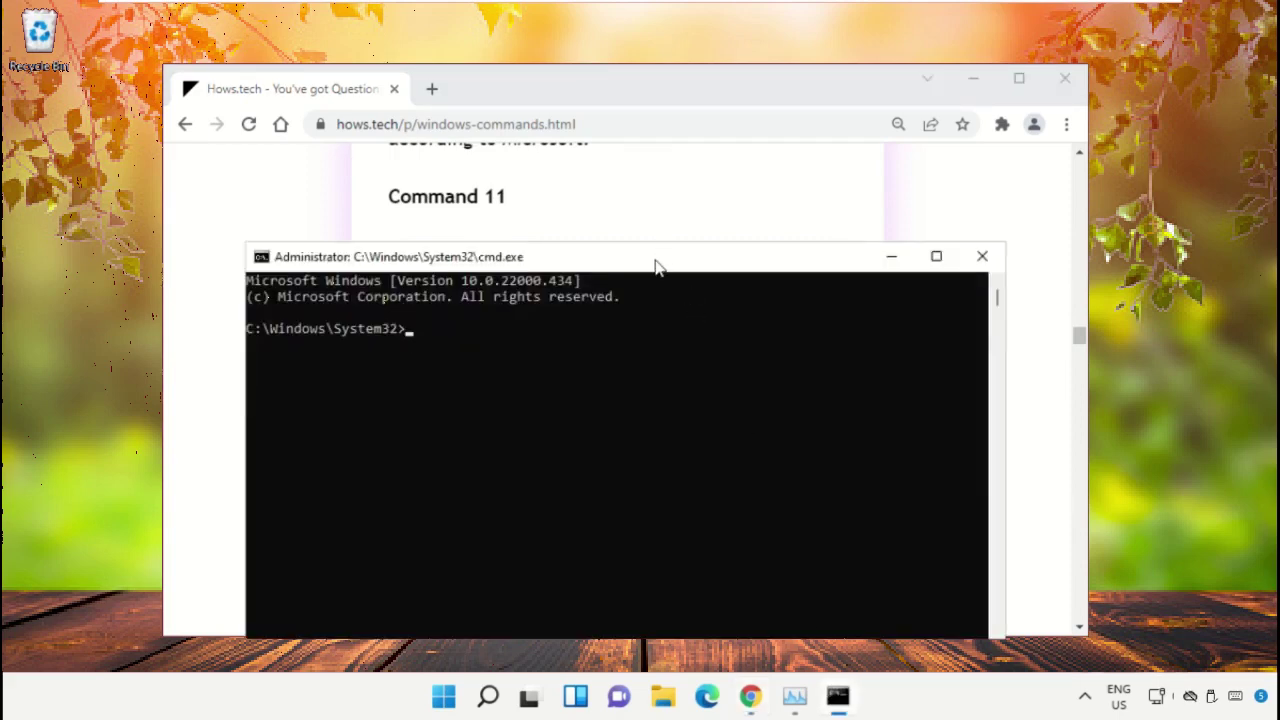
{"action": "left_click_drag", "start_coordinate": [655, 265], "coordinate": [815, 291]}
{"action": "left_click_drag", "start_coordinate": [648, 98], "coordinate": [563, 115]}
{"action": "left_click_drag", "start_coordinate": [1017, 290], "coordinate": [880, 226]}
Copy Command 12 and run sfc /scanfile=c:\windows\system32\ieframe.dll in the Command Prompt.
{"action": "triple_click", "coordinate": [367, 507]}
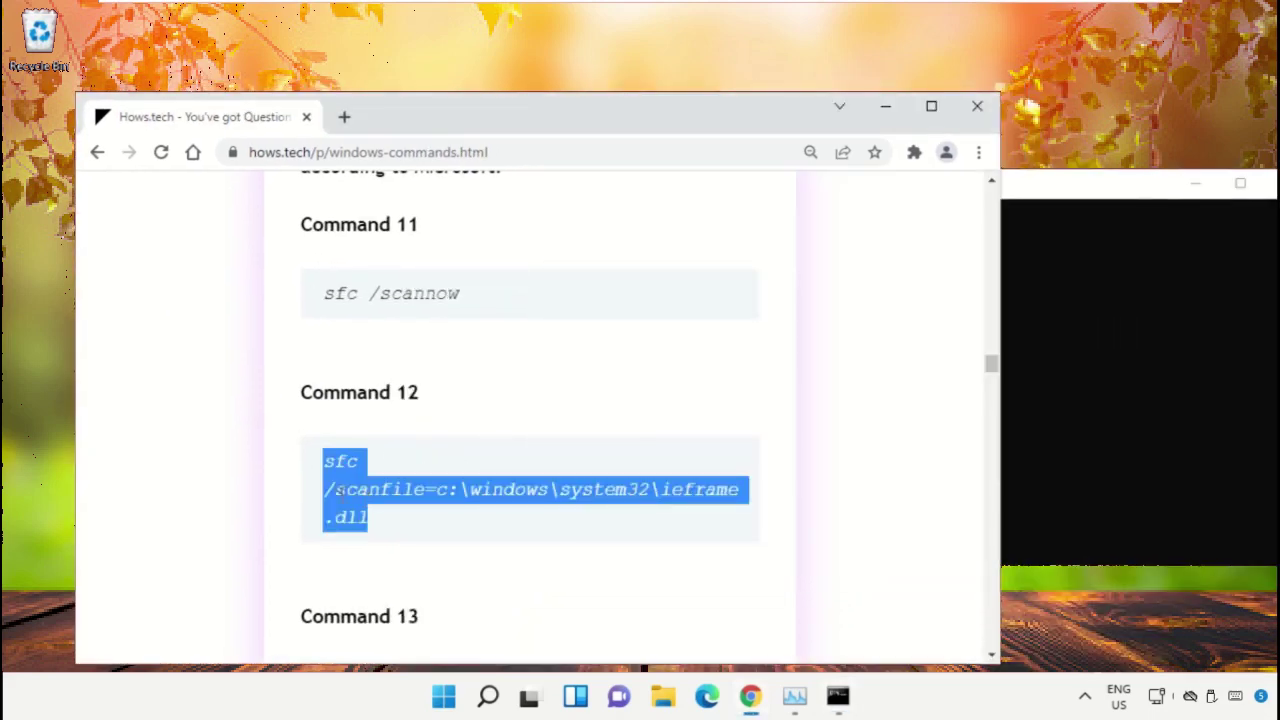
{"action": "left_click", "coordinate": [491, 457]}
{"action": "triple_click", "coordinate": [418, 500]}
{"action": "right_click", "coordinate": [416, 503]}
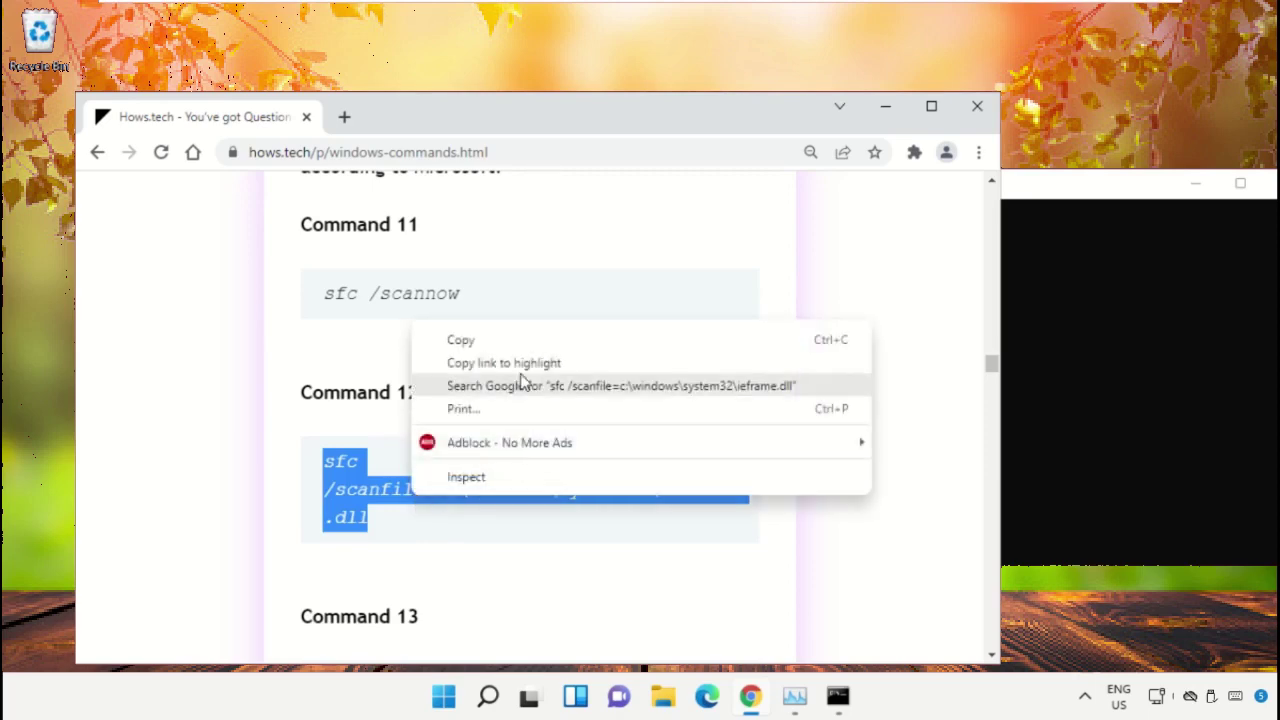
{"action": "left_click", "coordinate": [514, 346]}
{"action": "left_click", "coordinate": [1078, 257]}
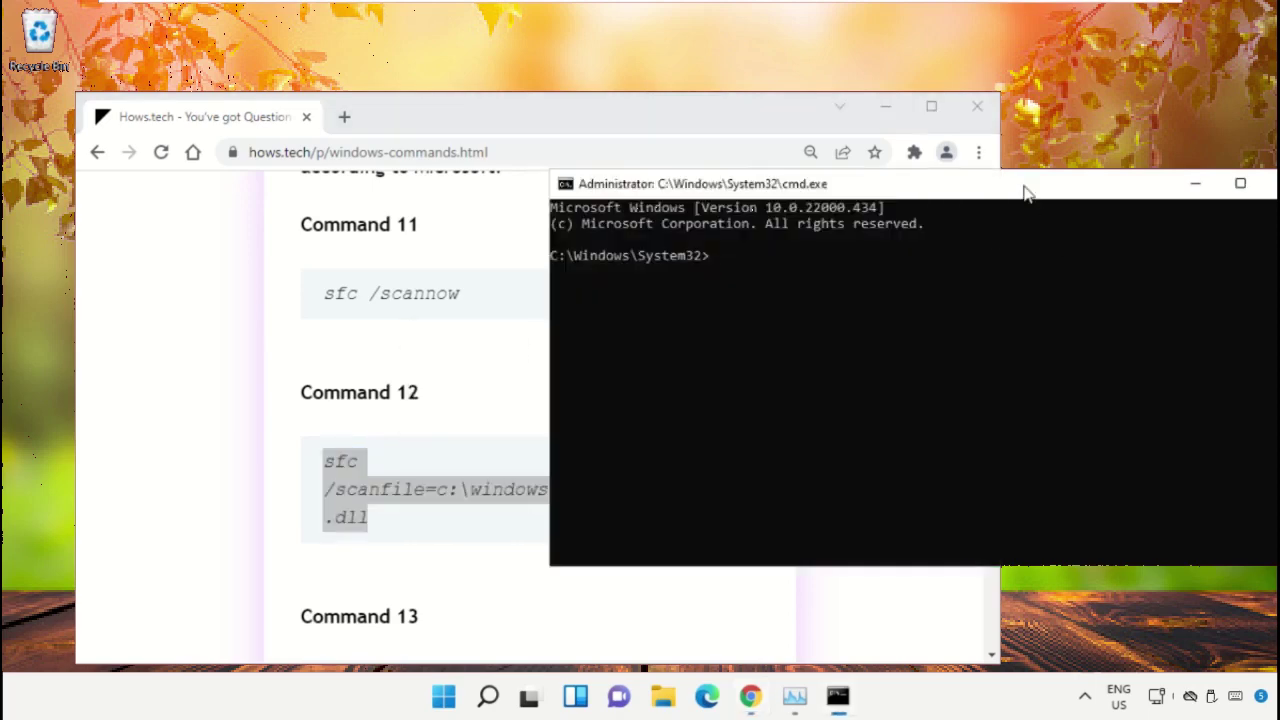
{"action": "left_click_drag", "start_coordinate": [1024, 187], "coordinate": [973, 192]}
{"action": "right_click", "coordinate": [771, 281]}
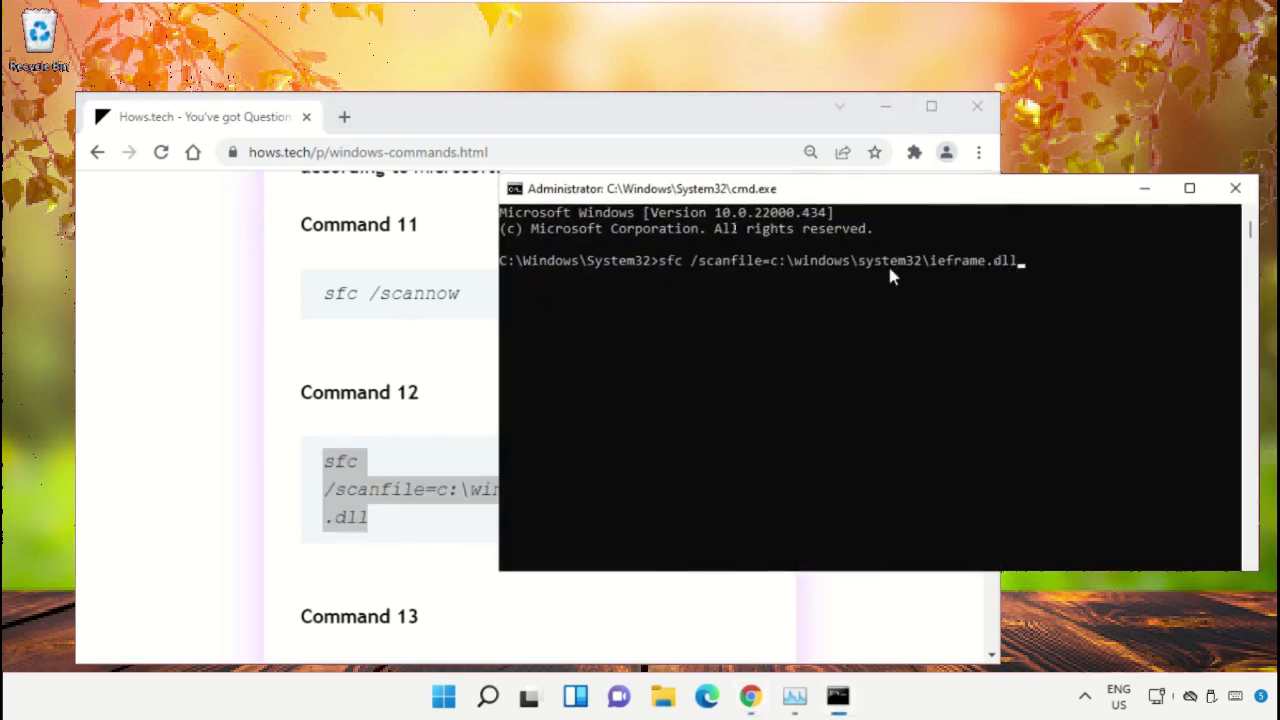
{"action": "key", "text": "Return"}
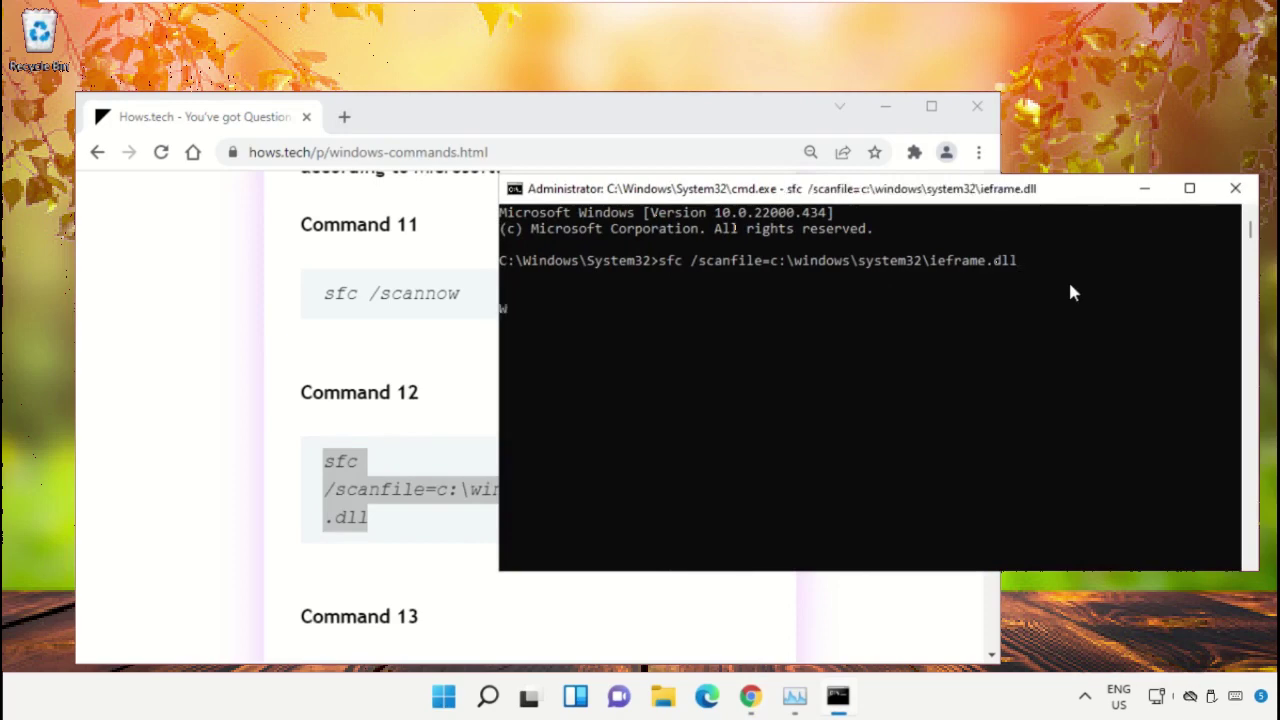
Scroll the guide to Command 13 and select its sfc verifyfile command.
{"action": "left_click", "coordinate": [434, 316]}
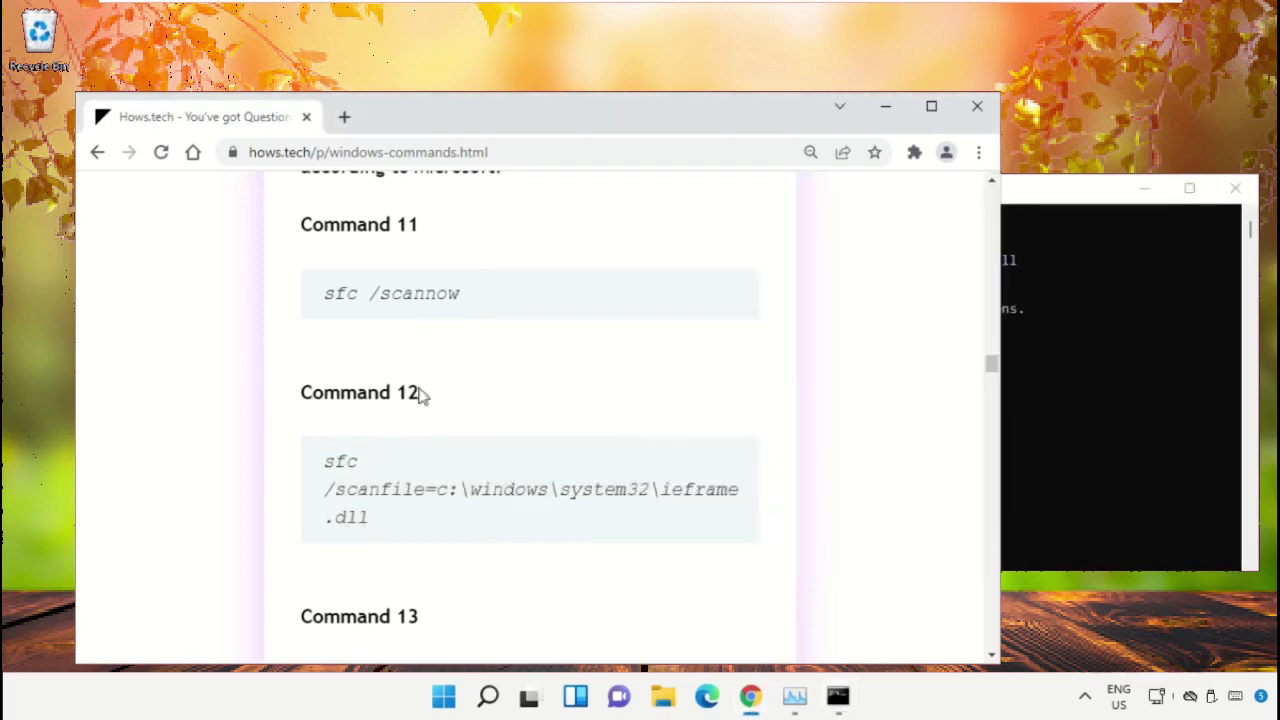
{"action": "scroll", "coordinate": [465, 400], "scroll_direction": "down", "scroll_amount": 1}
{"action": "scroll", "coordinate": [465, 400], "scroll_direction": "down", "scroll_amount": 3}
{"action": "triple_click", "coordinate": [432, 410]}
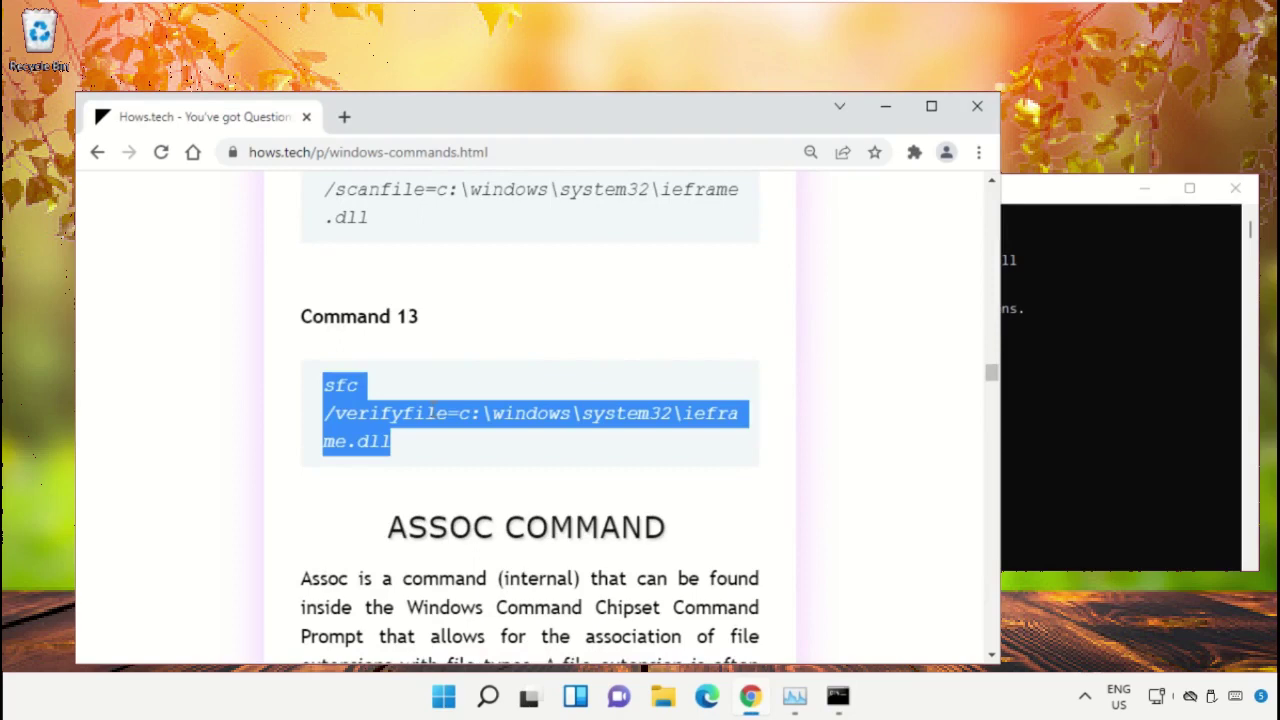
{"action": "right_click", "coordinate": [420, 420]}
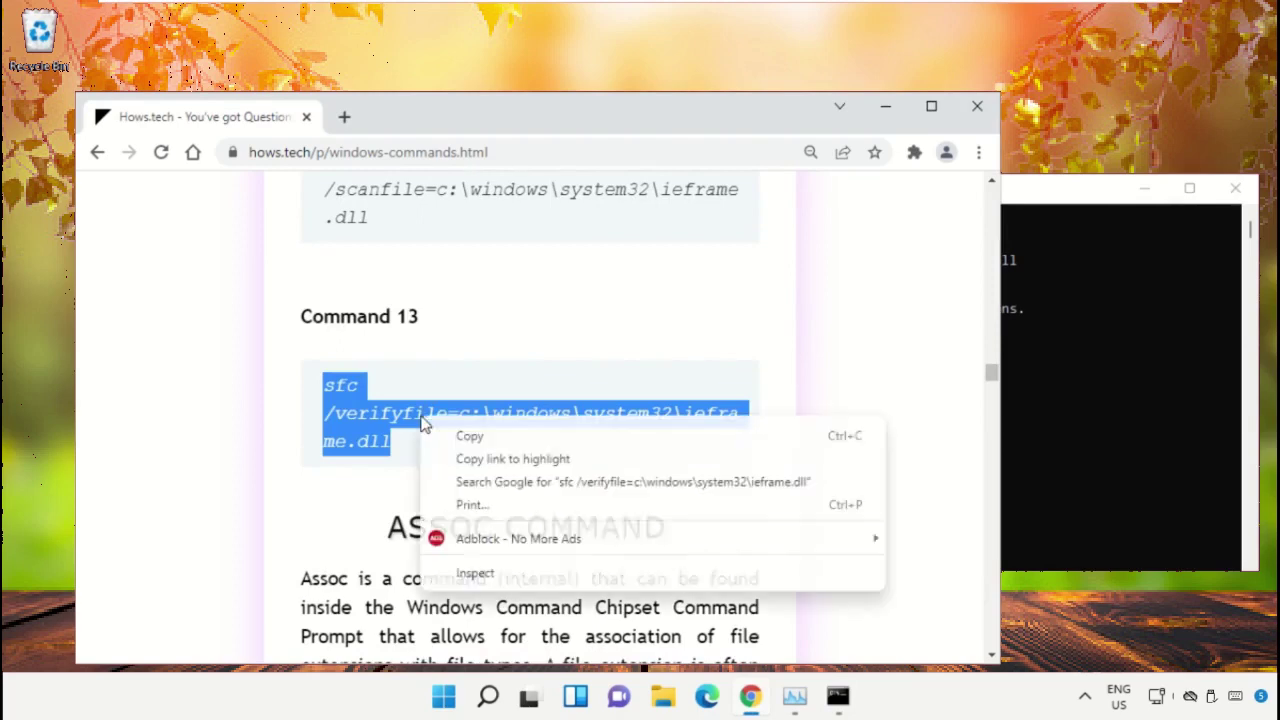
Copy Command 13 and run sfc /verifyfile on ieframe.dll in the Command Prompt.
{"action": "left_click", "coordinate": [507, 440]}
{"action": "left_click", "coordinate": [1204, 371]}
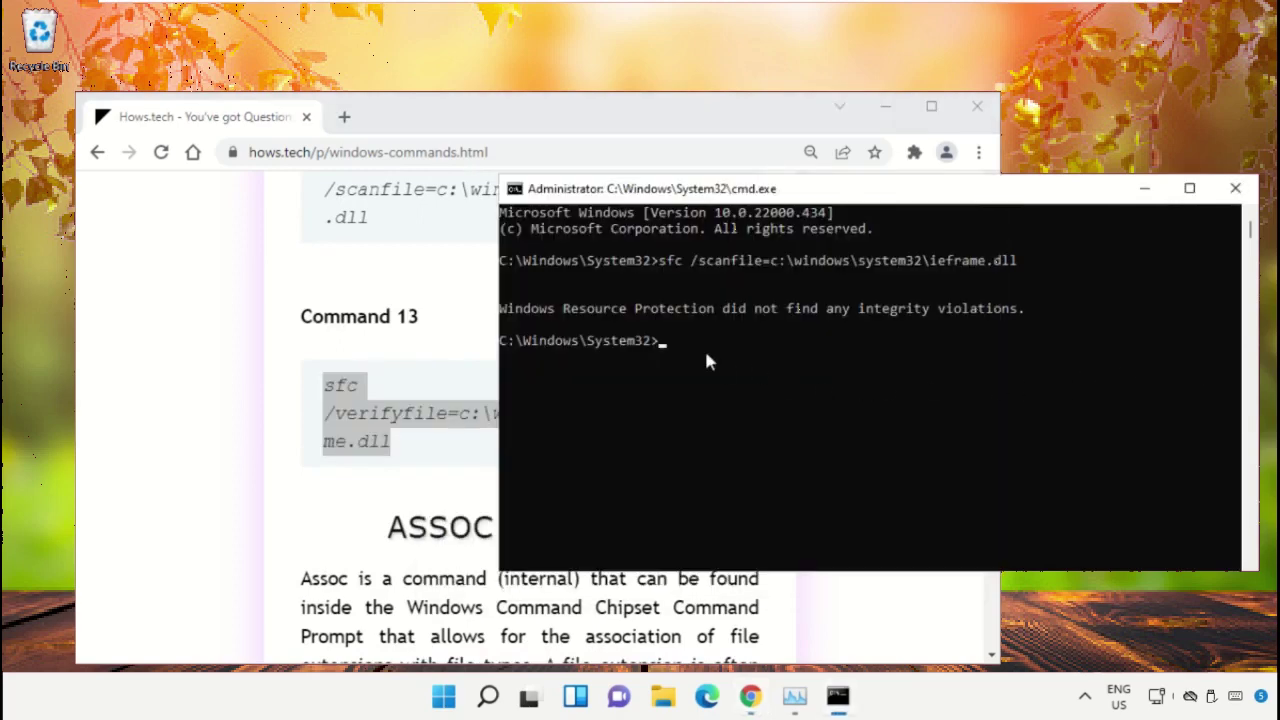
{"action": "key", "text": "ctrl+v"}
{"action": "key", "text": "Return"}
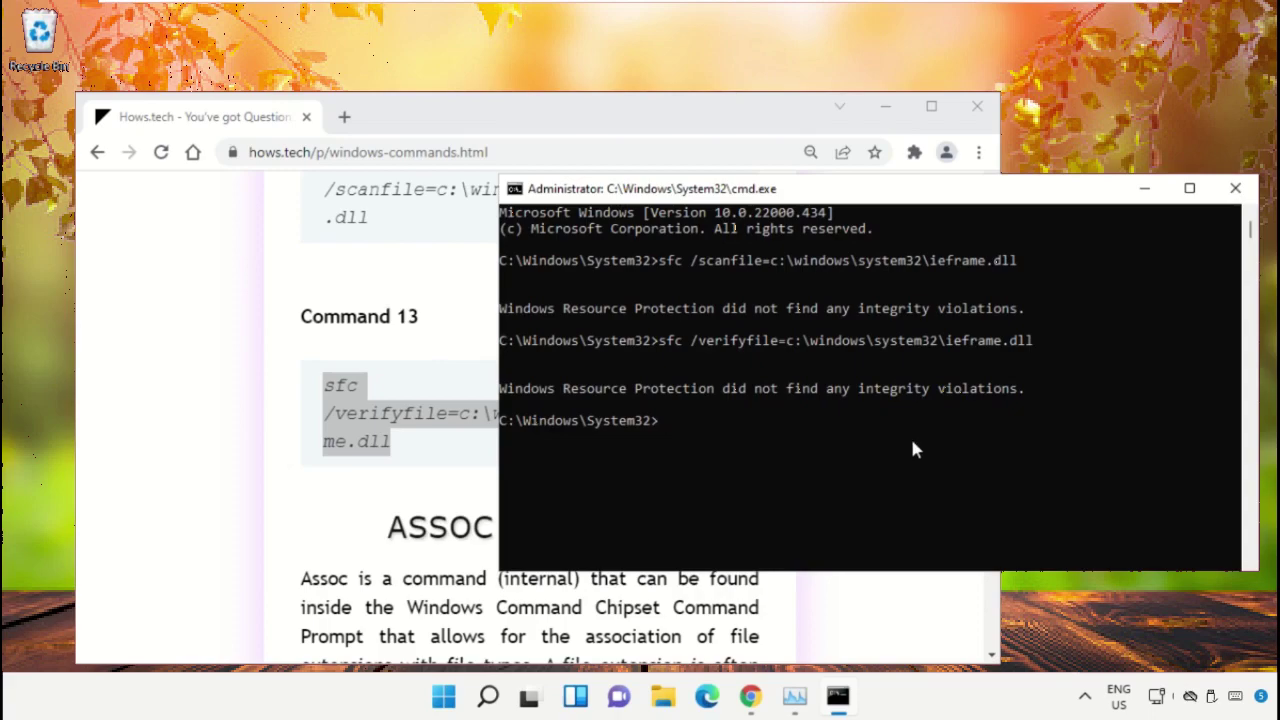
Minimize Chrome and close the Command Prompt with the exit command.
{"action": "left_click", "coordinate": [884, 110]}
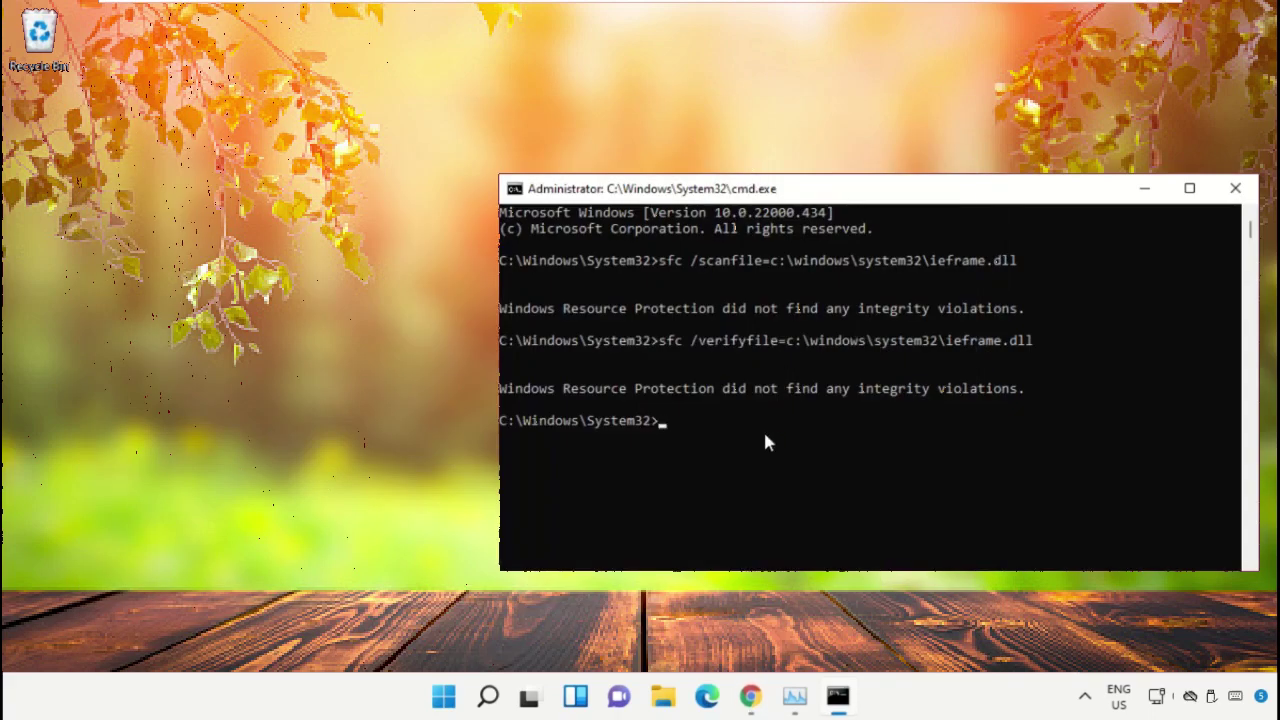
{"action": "type", "text": "exit"}
{"action": "key", "text": "Return"}
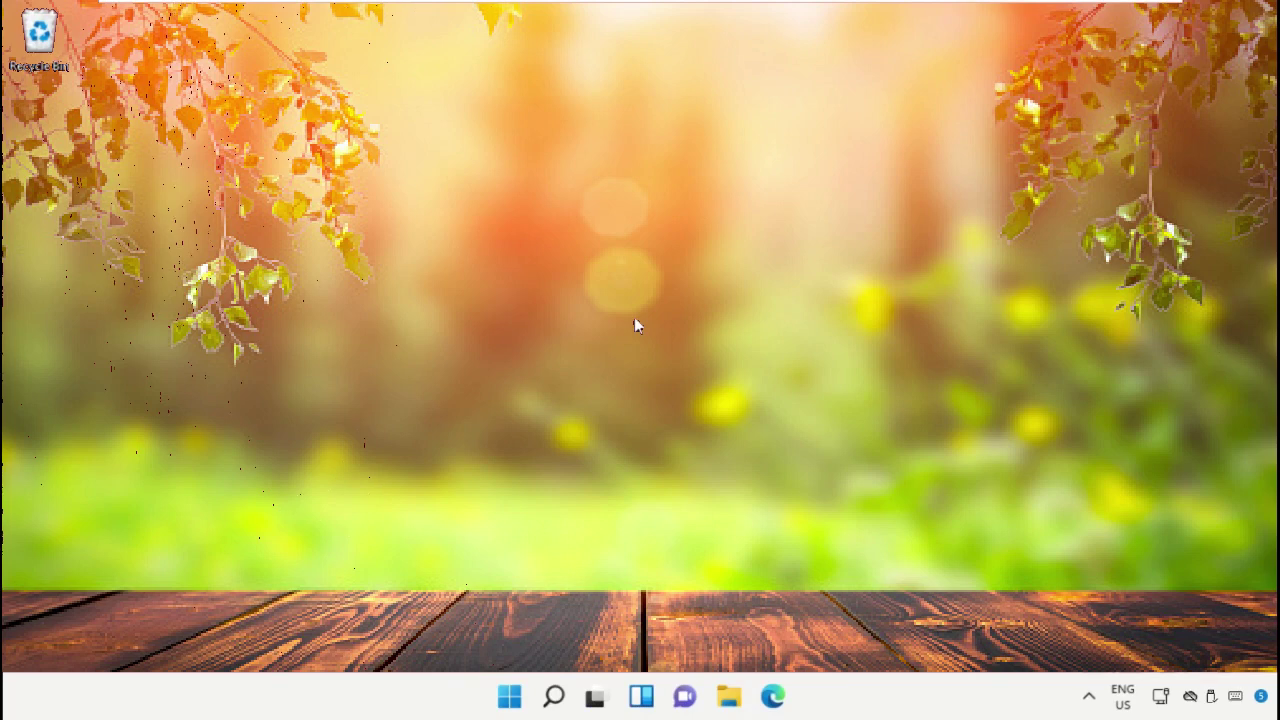
Open a new Command Prompt as administrator from Windows search.
{"action": "left_click", "coordinate": [553, 697]}
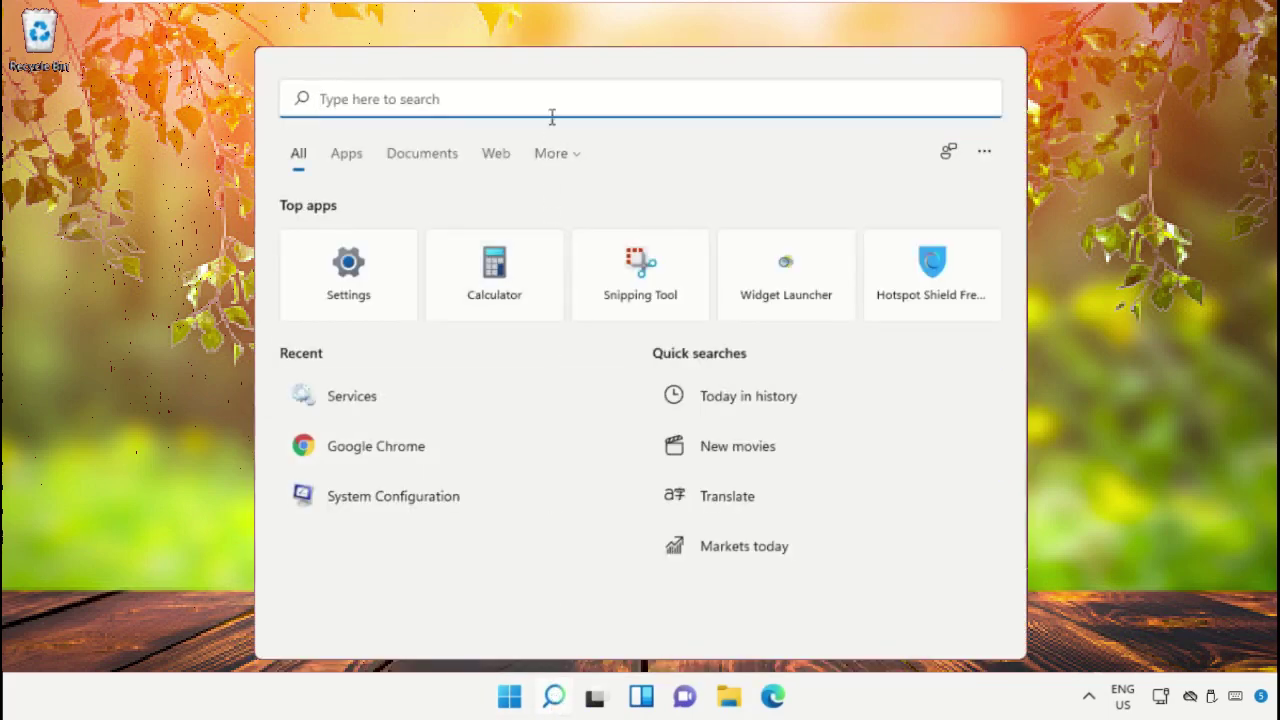
{"action": "type", "text": "Cmd"}
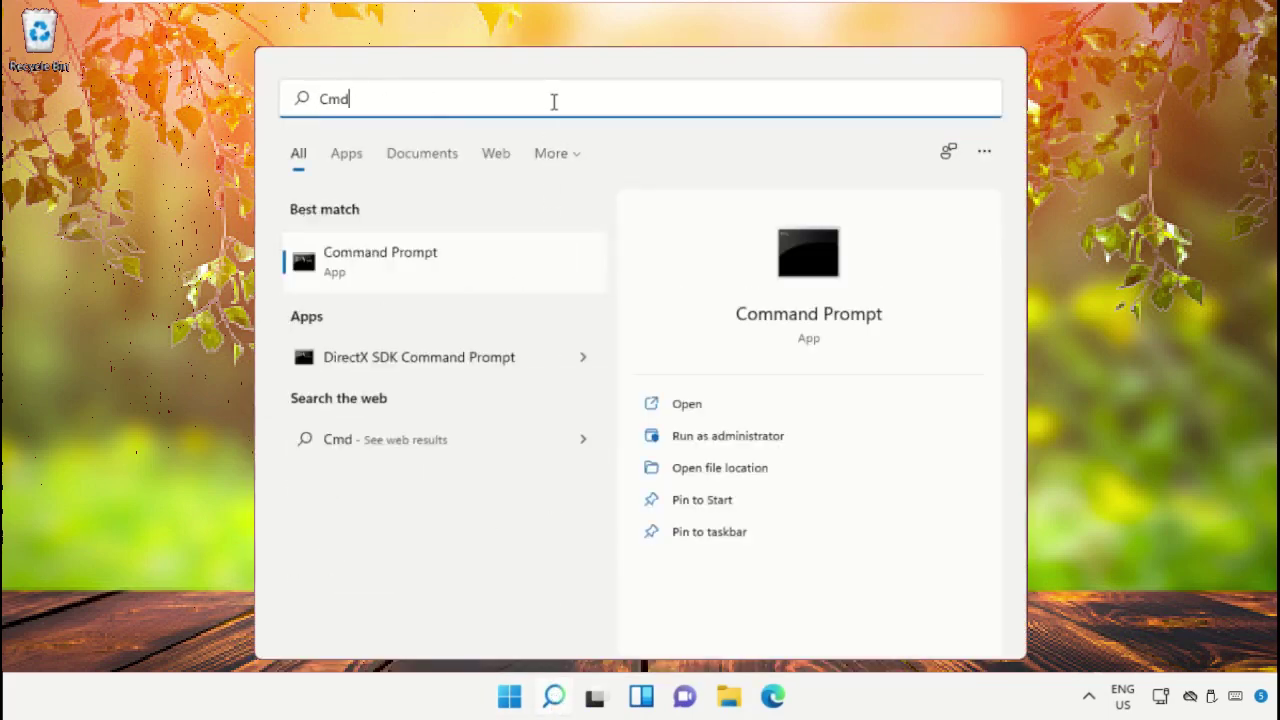
{"action": "right_click", "coordinate": [378, 253]}
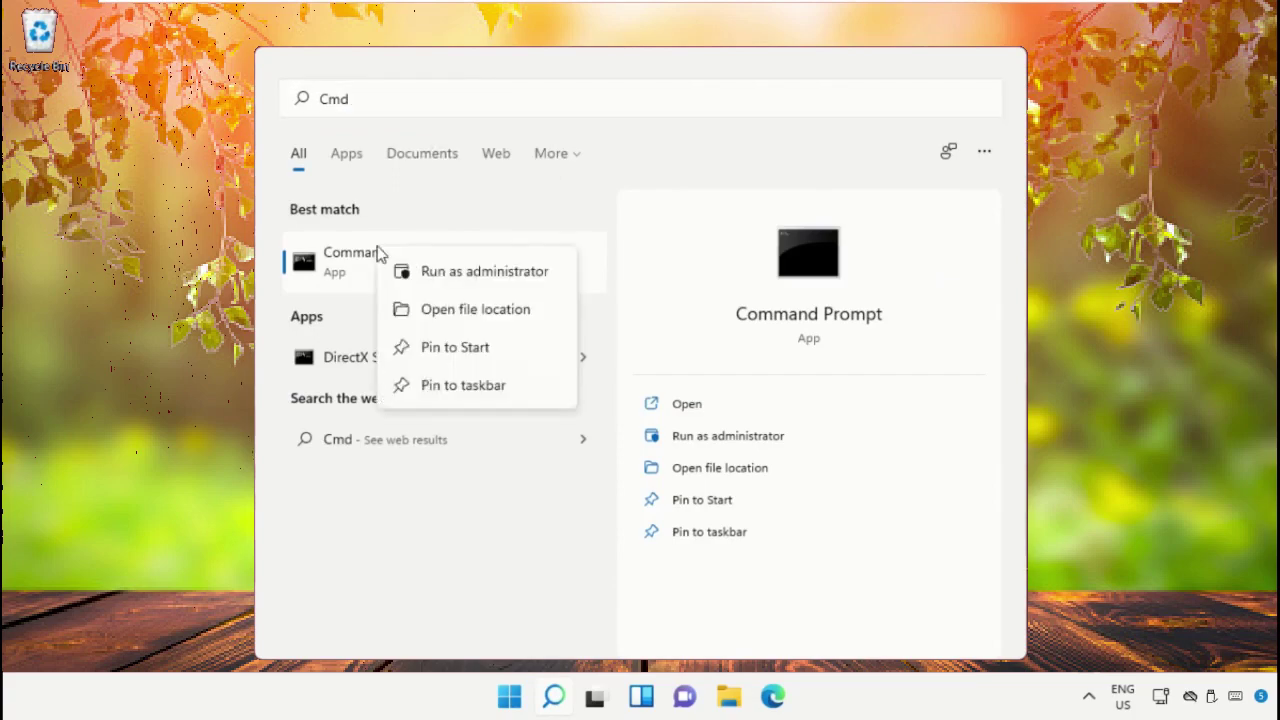
{"action": "left_click", "coordinate": [486, 273]}
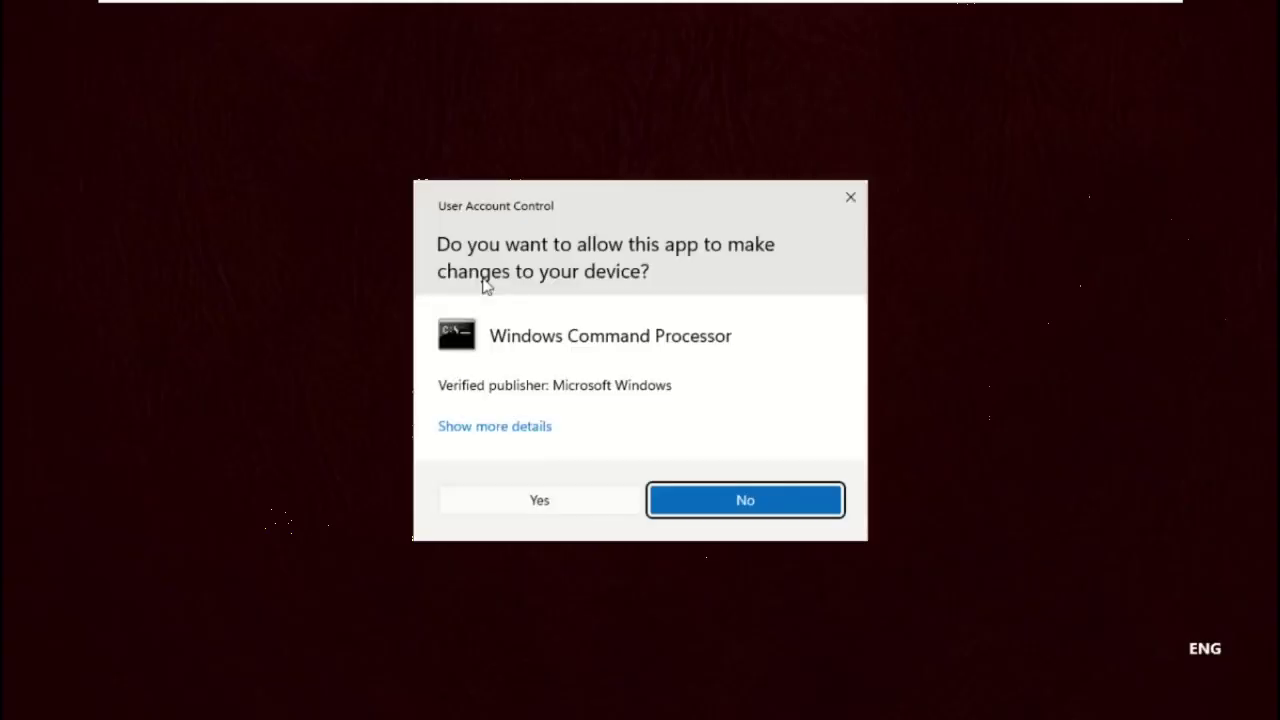
{"action": "left_click", "coordinate": [509, 505]}
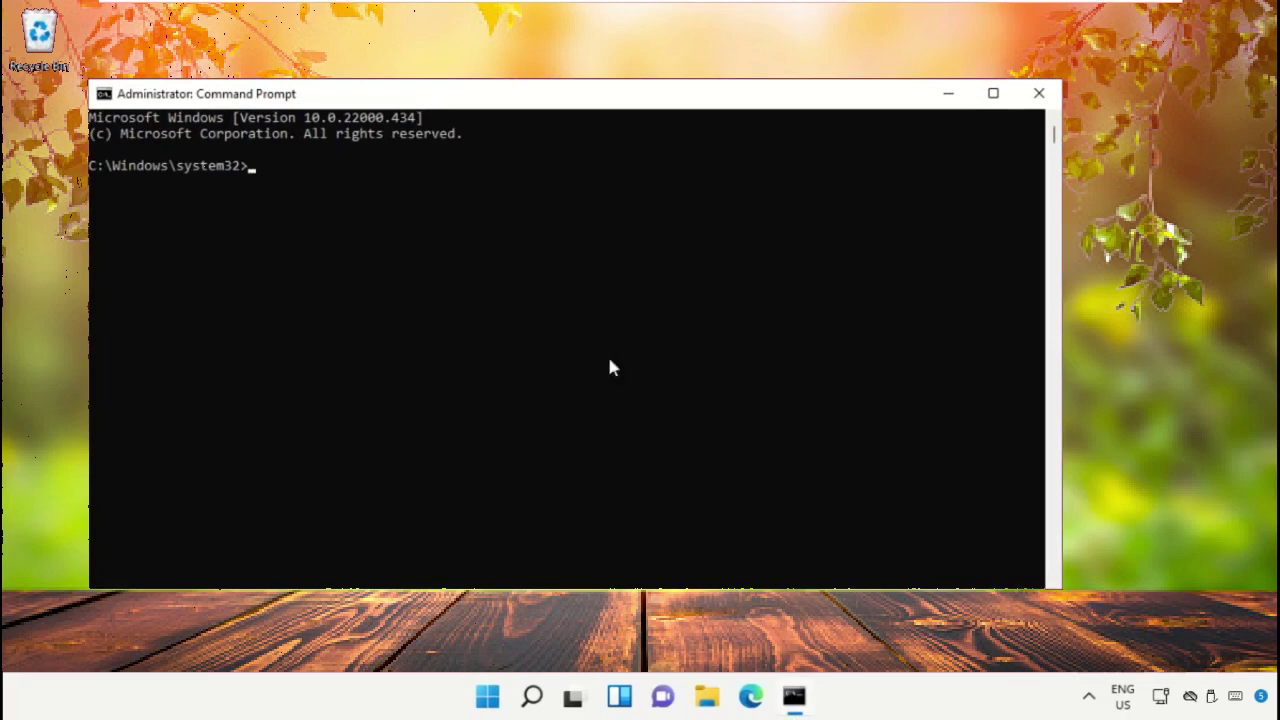
{"action": "left_click_drag", "start_coordinate": [702, 112], "coordinate": [782, 92]}
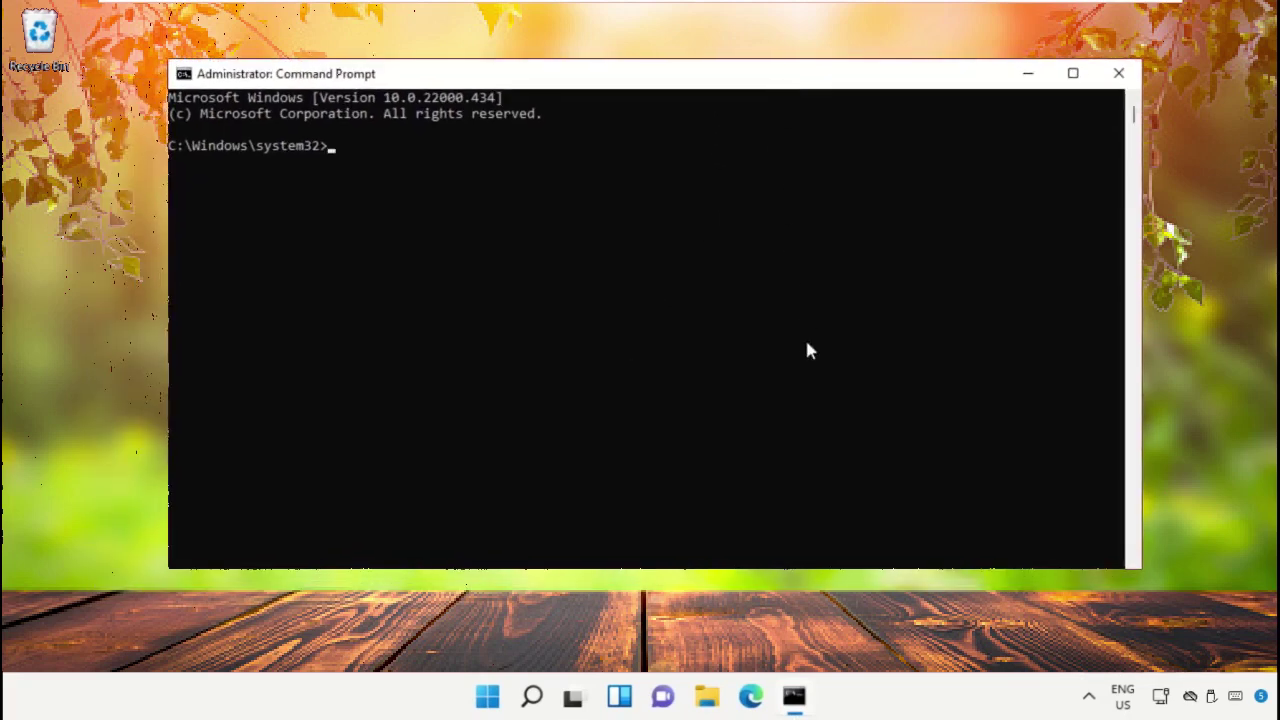
Run sfc /scannow to repair corrupt system files, then close the window.
{"action": "type", "text": "sfc /scannow"}
{"action": "key", "text": "Return"}
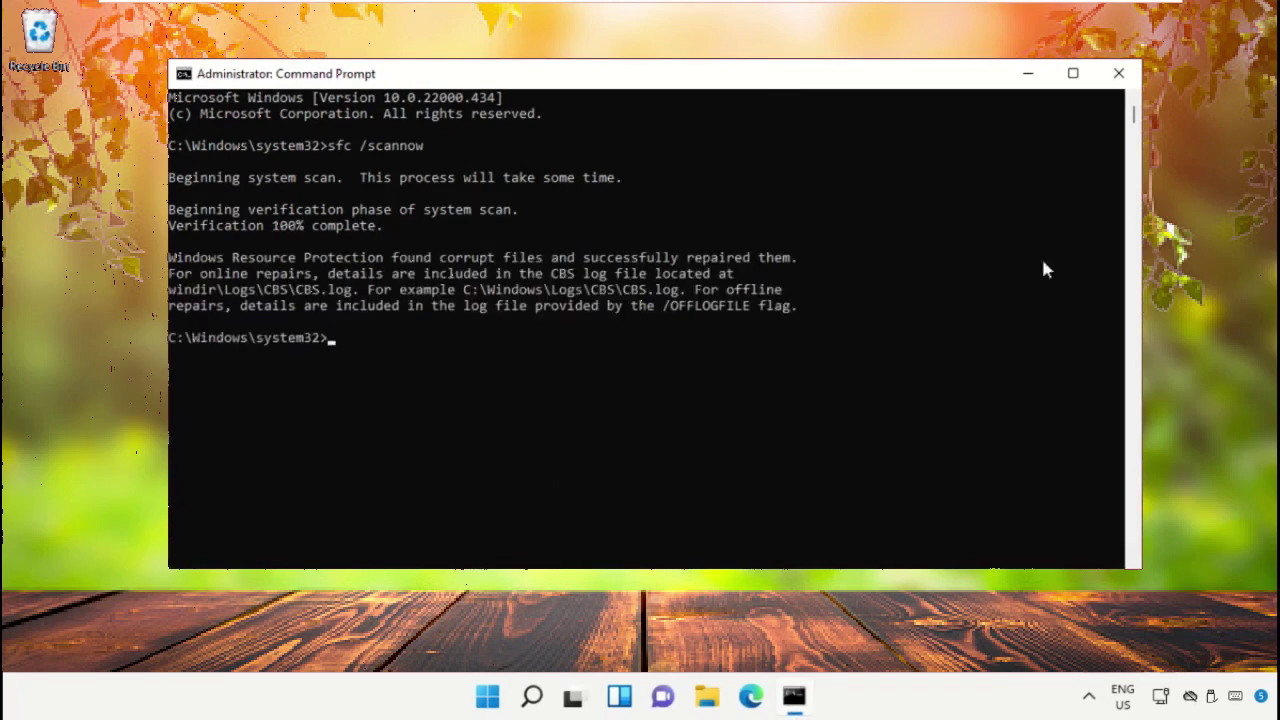
{"action": "left_click", "coordinate": [1118, 73]}
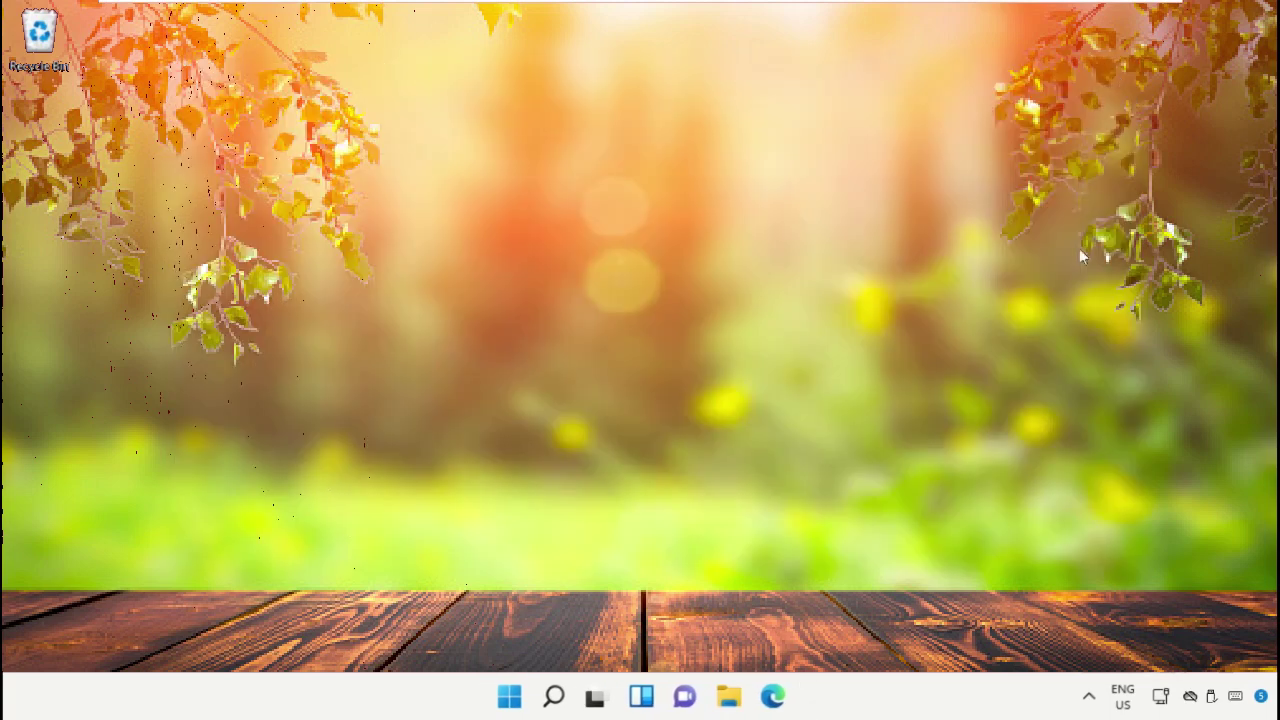
Run the Power troubleshooter under Troubleshoot > Other troubleshooters to fix disk and display sleep times, then close Settings.
{"action": "left_click", "coordinate": [553, 697]}
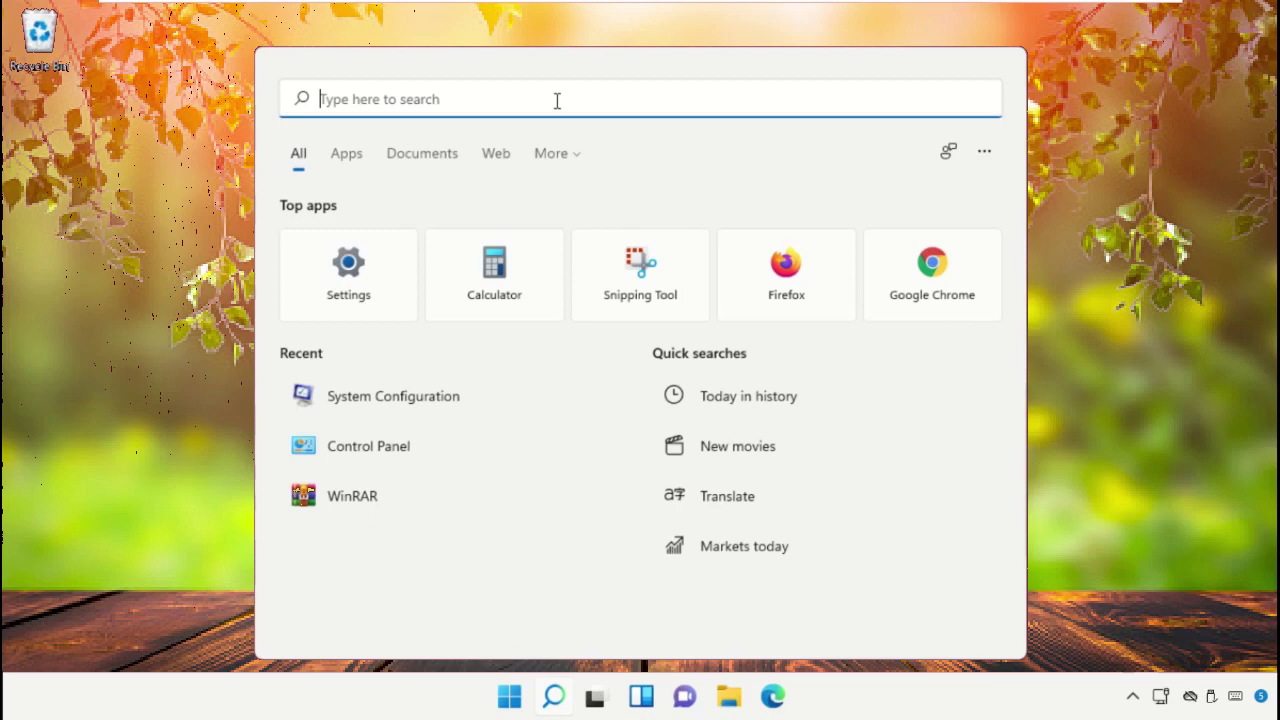
{"action": "type", "text": "Troubleshoot Settings"}
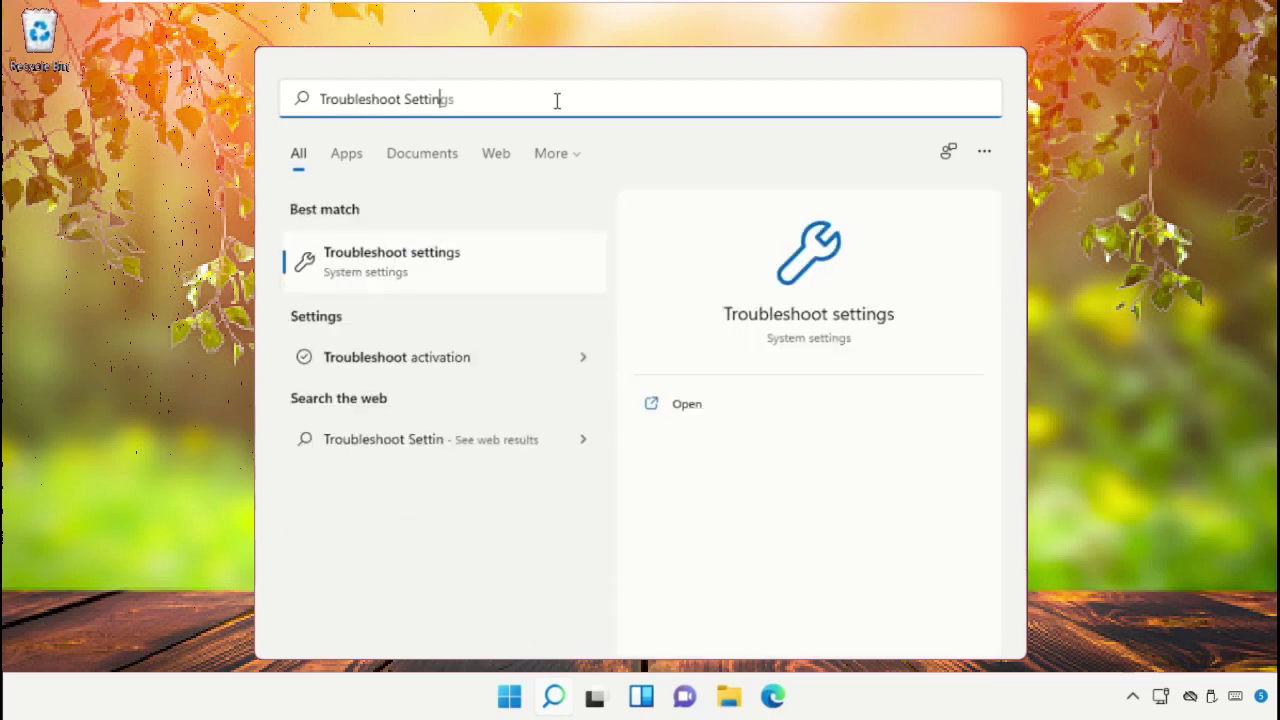
{"action": "left_click", "coordinate": [480, 268]}
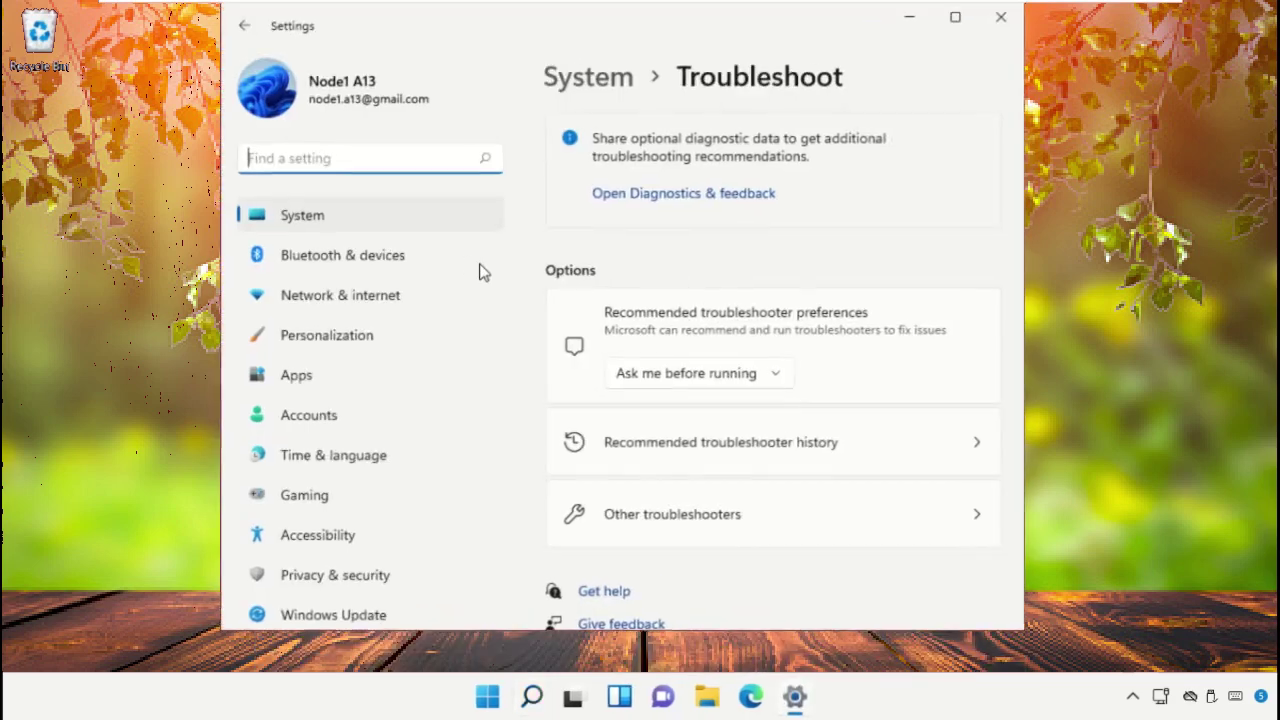
{"action": "left_click", "coordinate": [716, 520]}
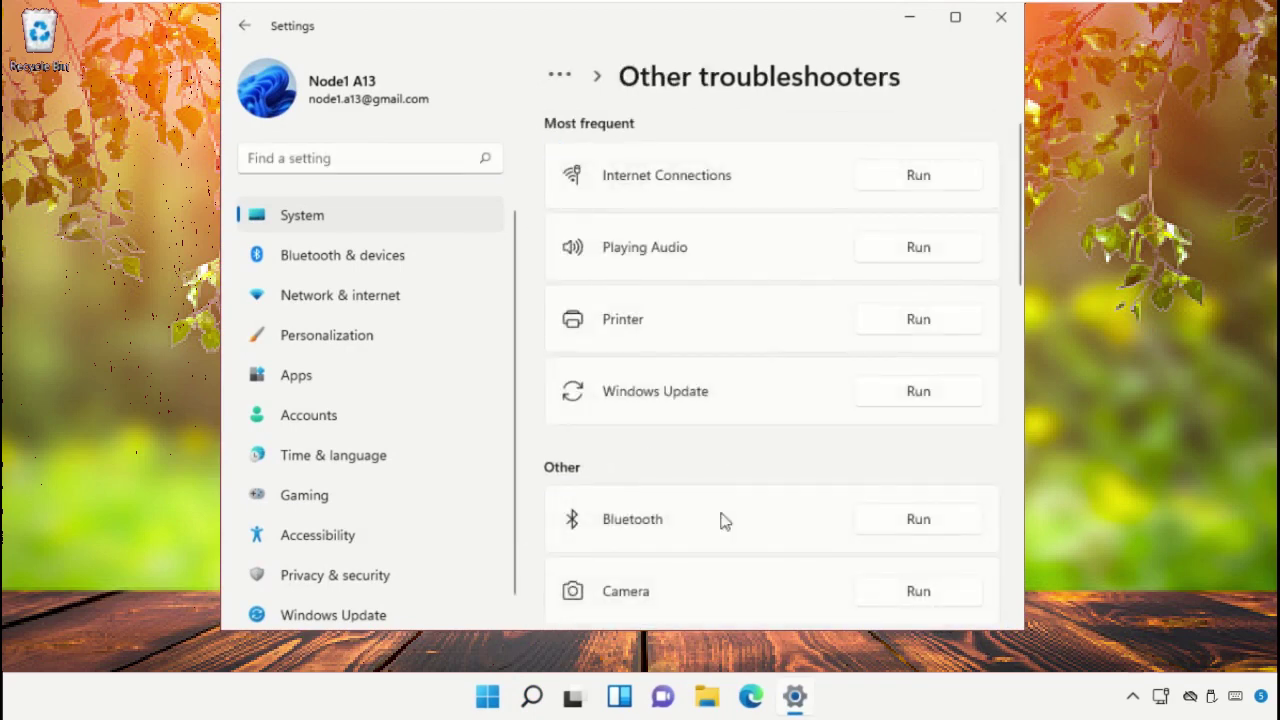
{"action": "scroll", "coordinate": [878, 450], "scroll_direction": "down", "scroll_amount": 5}
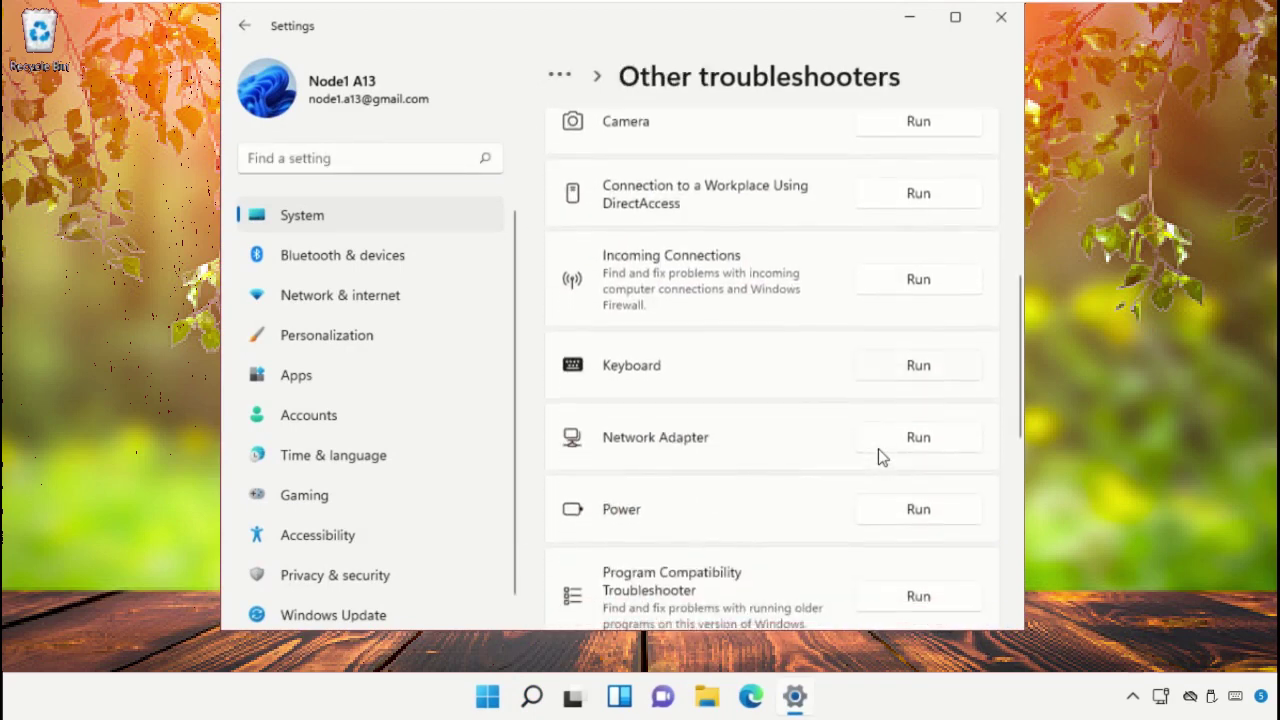
{"action": "left_click", "coordinate": [928, 440]}
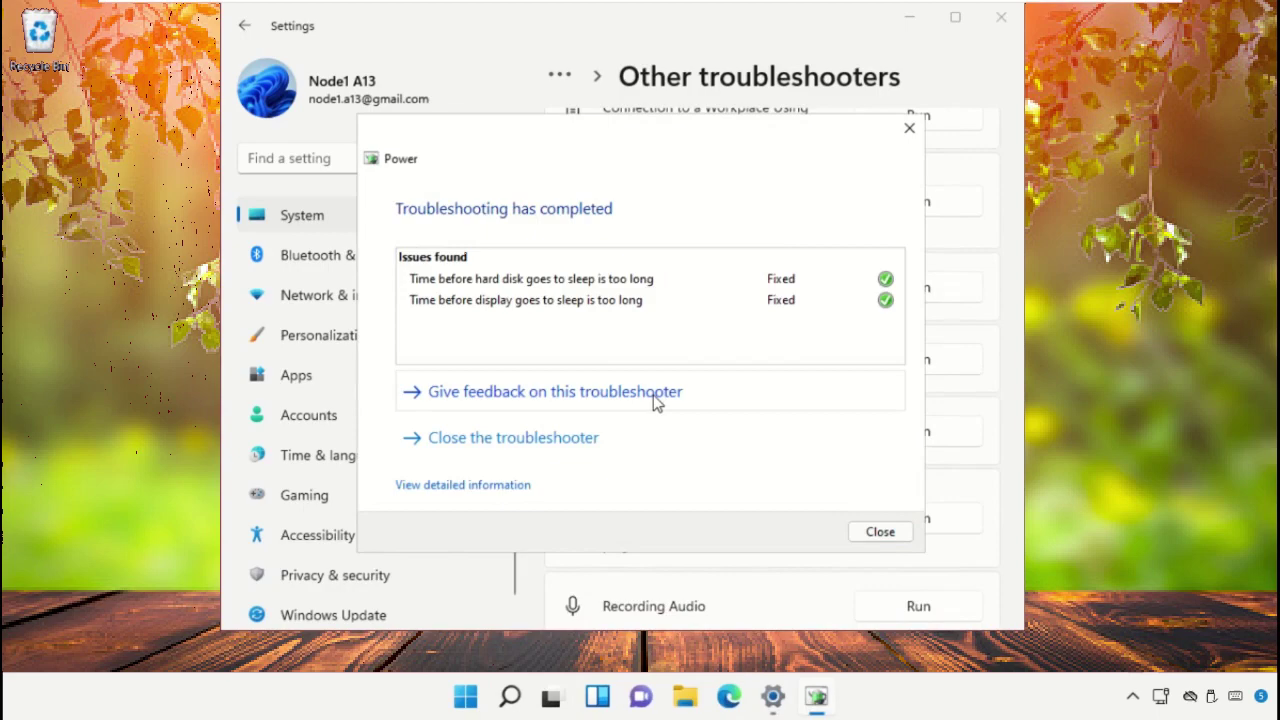
{"action": "left_click", "coordinate": [872, 532]}
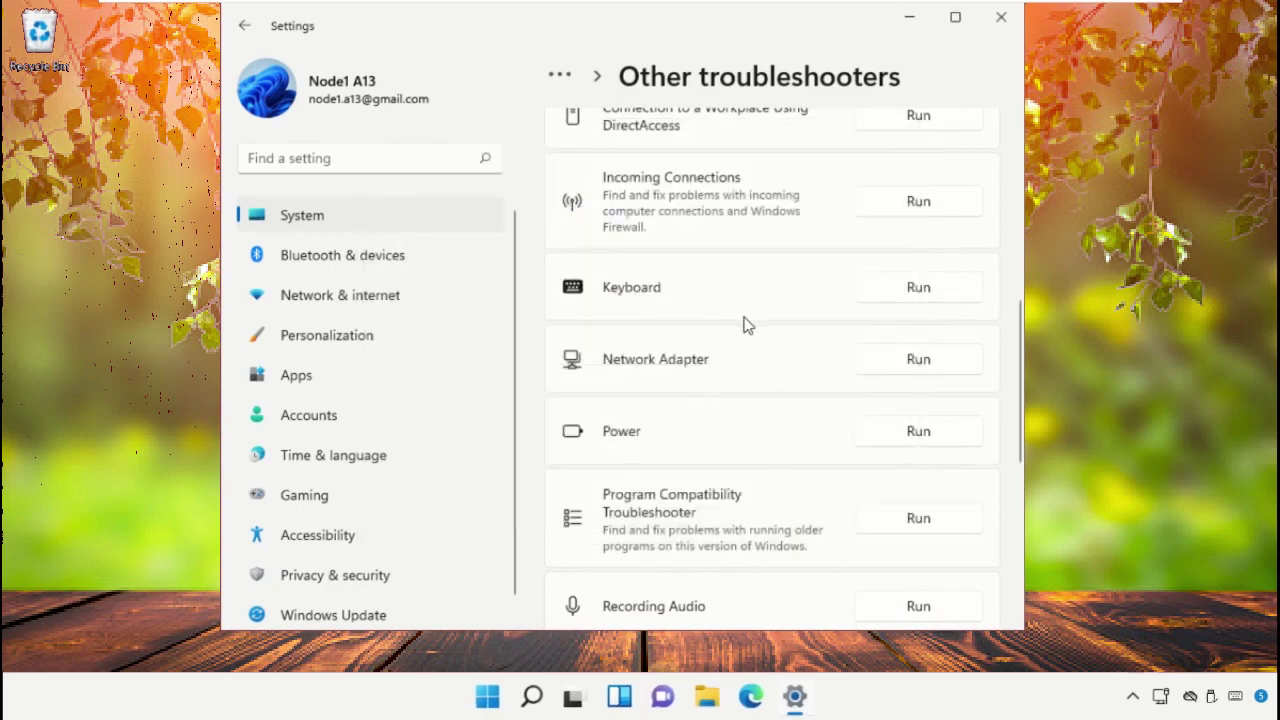
{"action": "left_click", "coordinate": [1001, 17]}
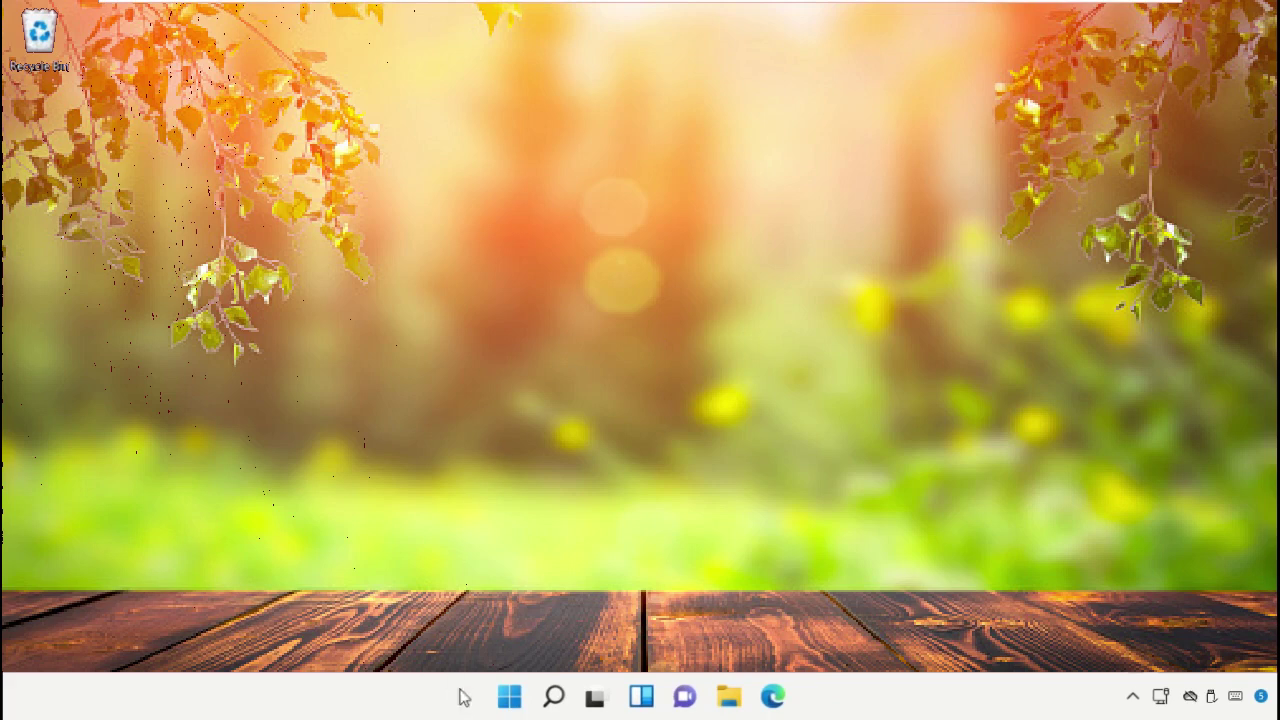
Open System Configuration (msconfig) and set selective startup without loading startup items.
{"action": "left_click", "coordinate": [553, 696]}
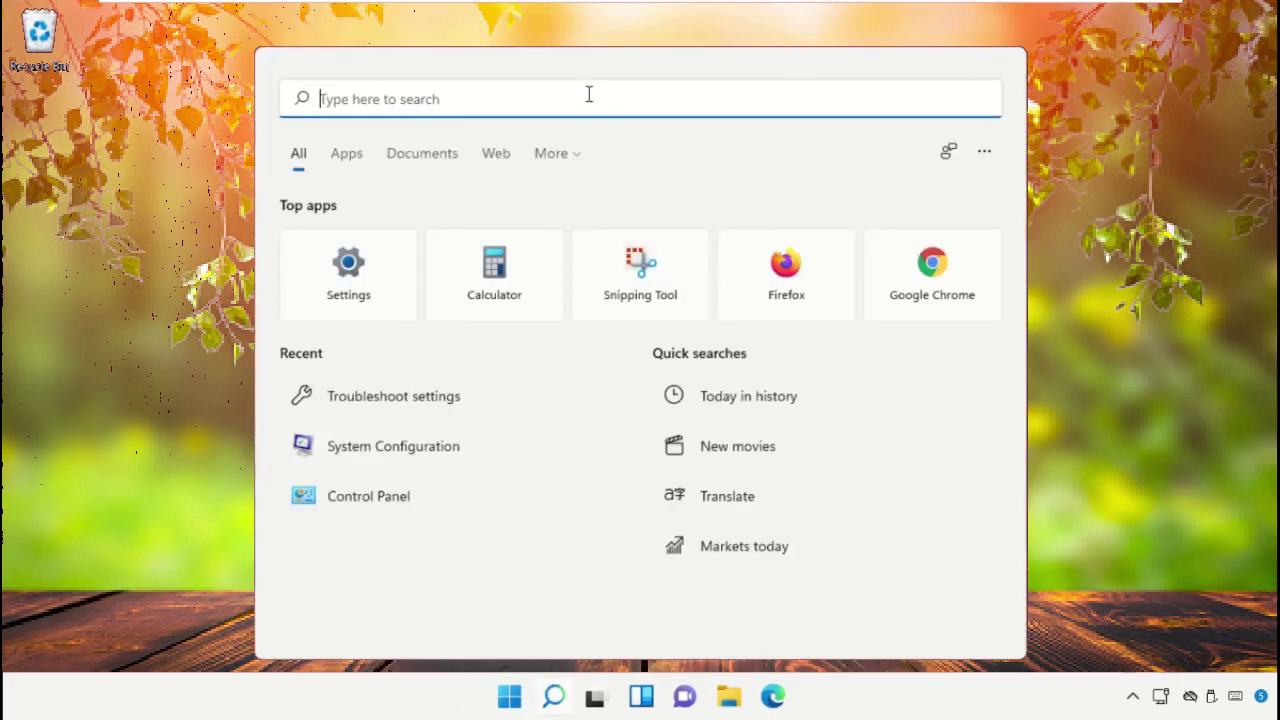
{"action": "type", "text": "Msconfig"}
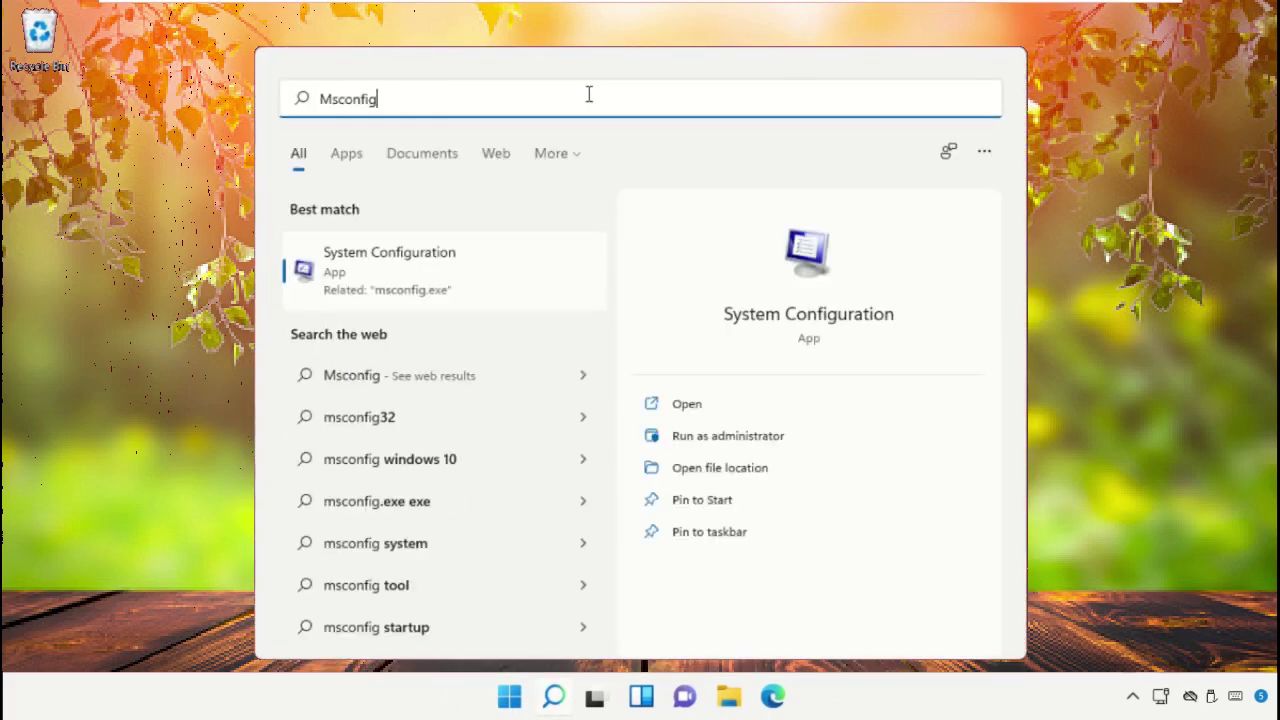
{"action": "left_click", "coordinate": [475, 279]}
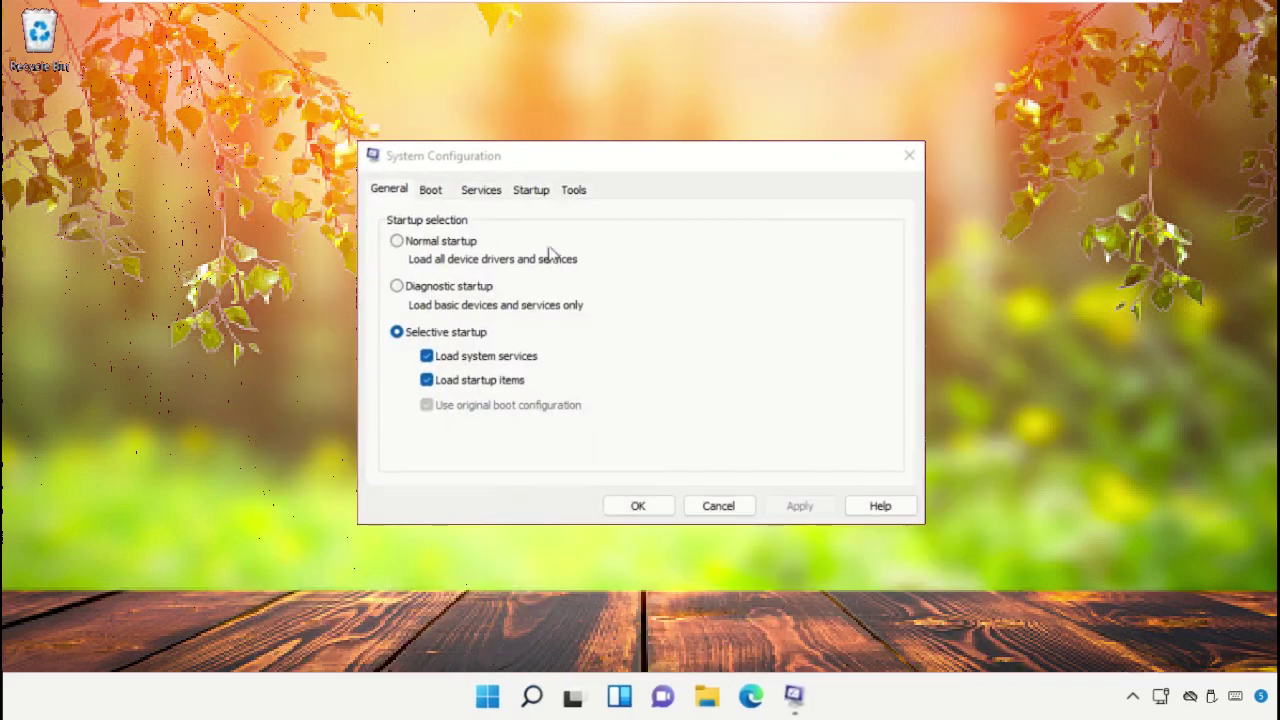
{"action": "left_click_drag", "start_coordinate": [673, 171], "coordinate": [677, 139]}
{"action": "left_click", "coordinate": [400, 209]}
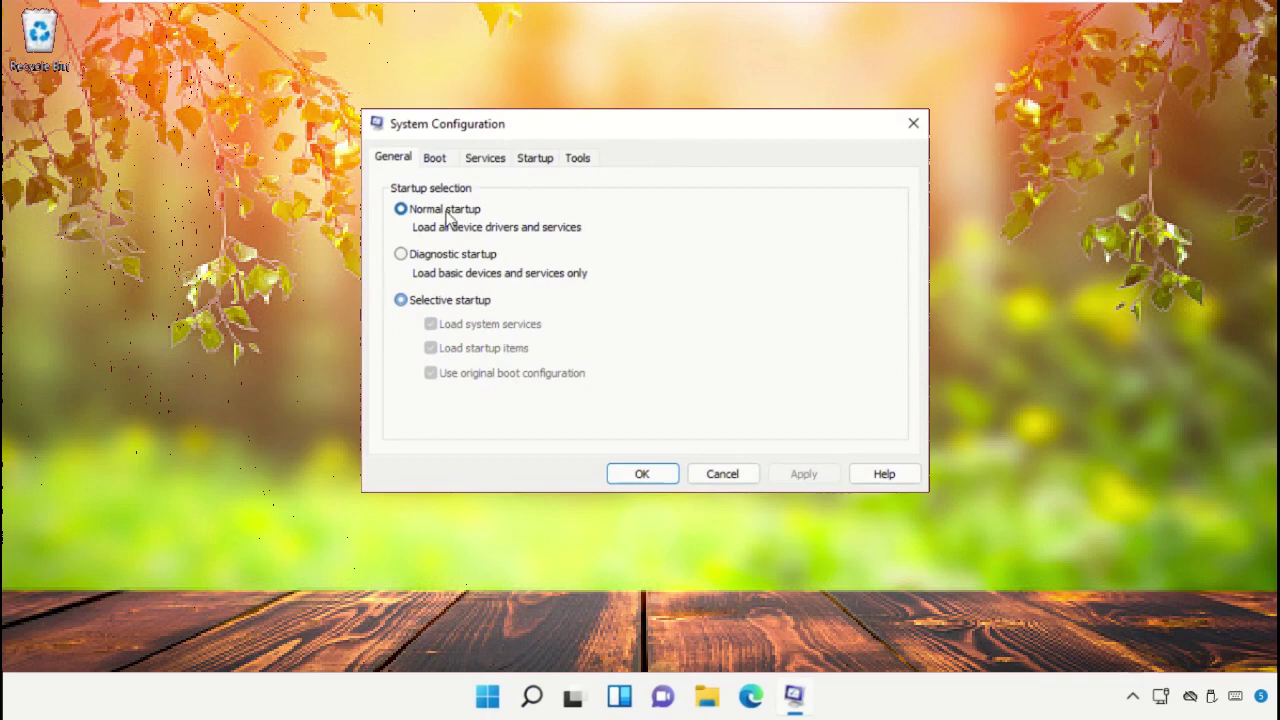
{"action": "left_click", "coordinate": [401, 300]}
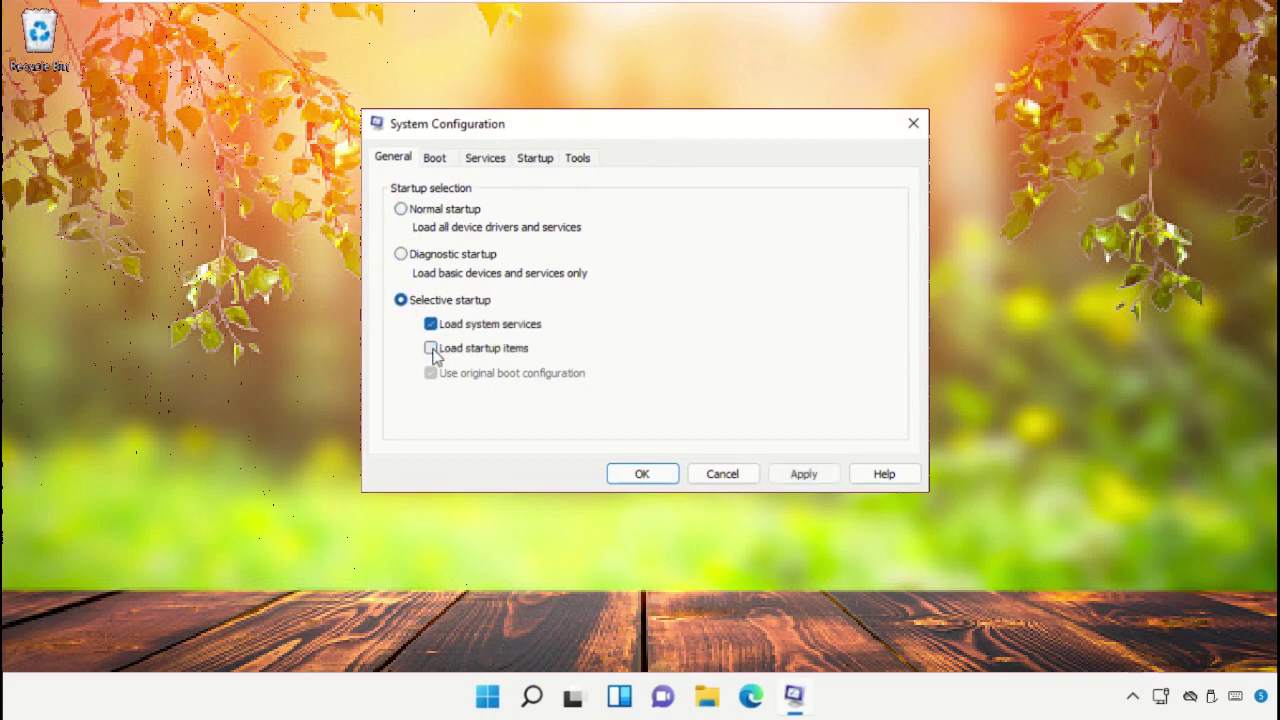
Enable Safe boot (Minimal), disable all non-Microsoft services, and apply the changes.
{"action": "left_click", "coordinate": [436, 160]}
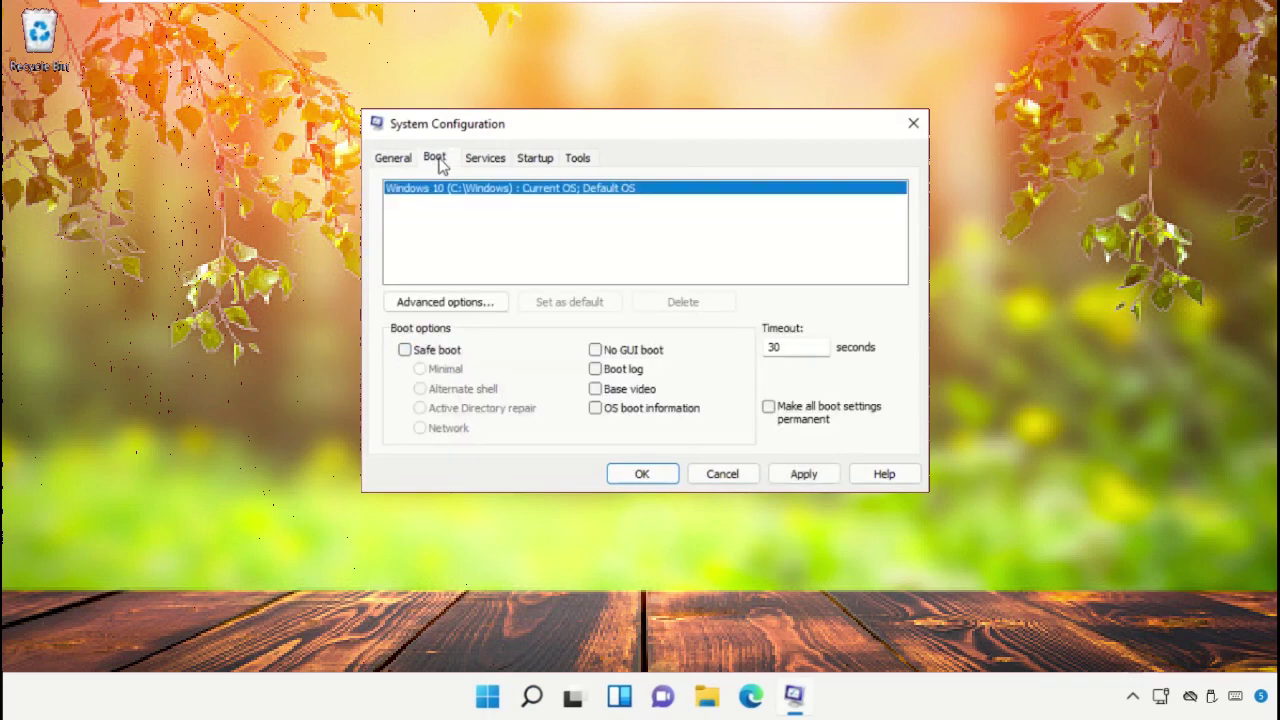
{"action": "left_click", "coordinate": [404, 352]}
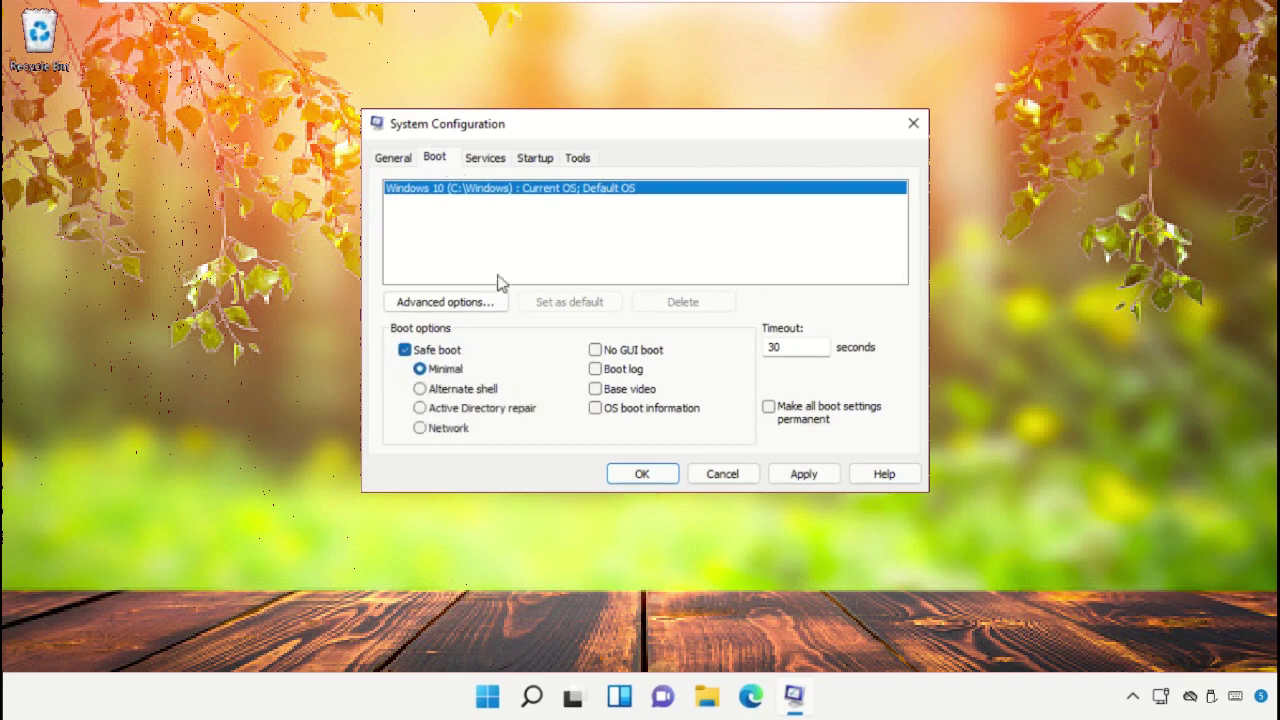
{"action": "left_click", "coordinate": [504, 164]}
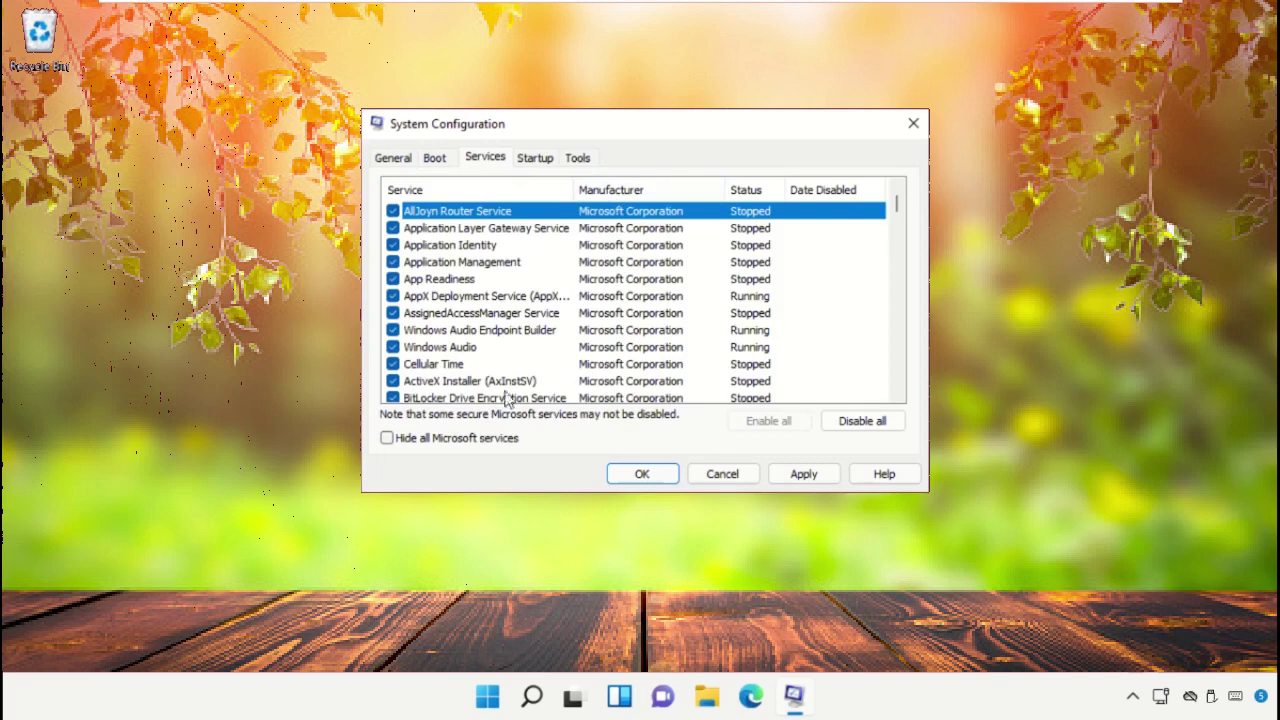
{"action": "left_click", "coordinate": [410, 441]}
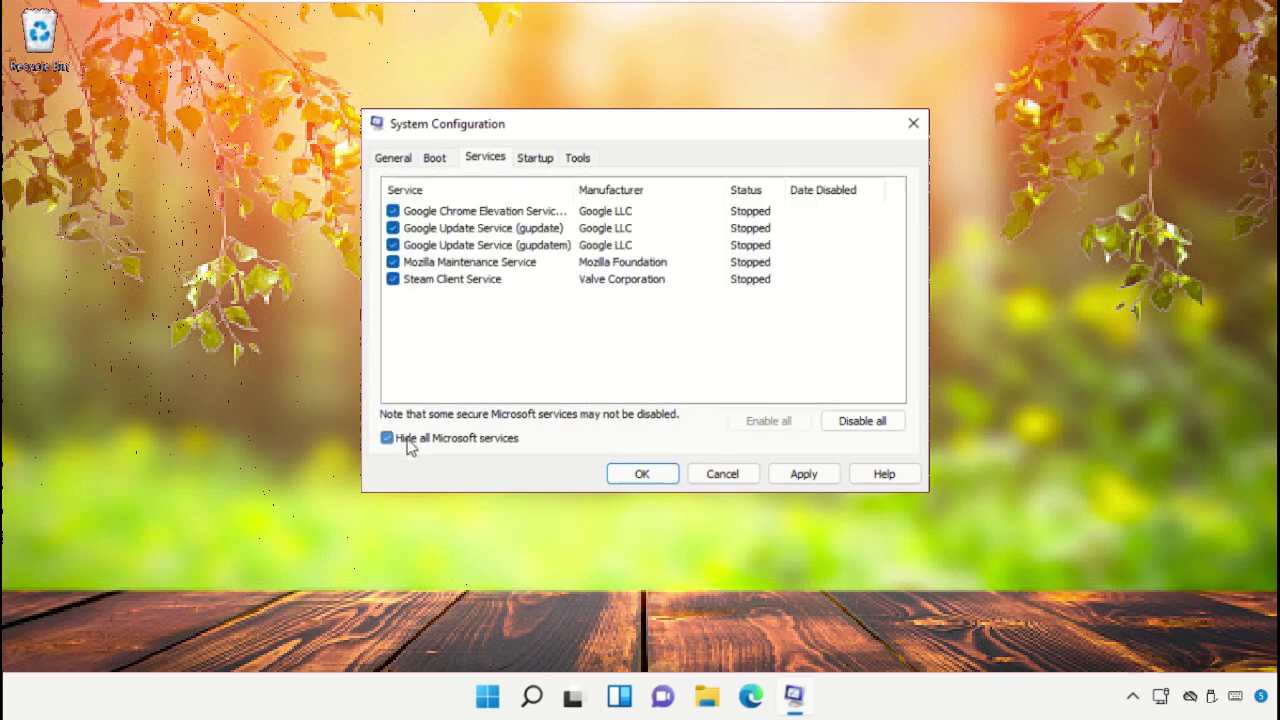
{"action": "left_click", "coordinate": [853, 421]}
{"action": "left_click", "coordinate": [804, 476]}
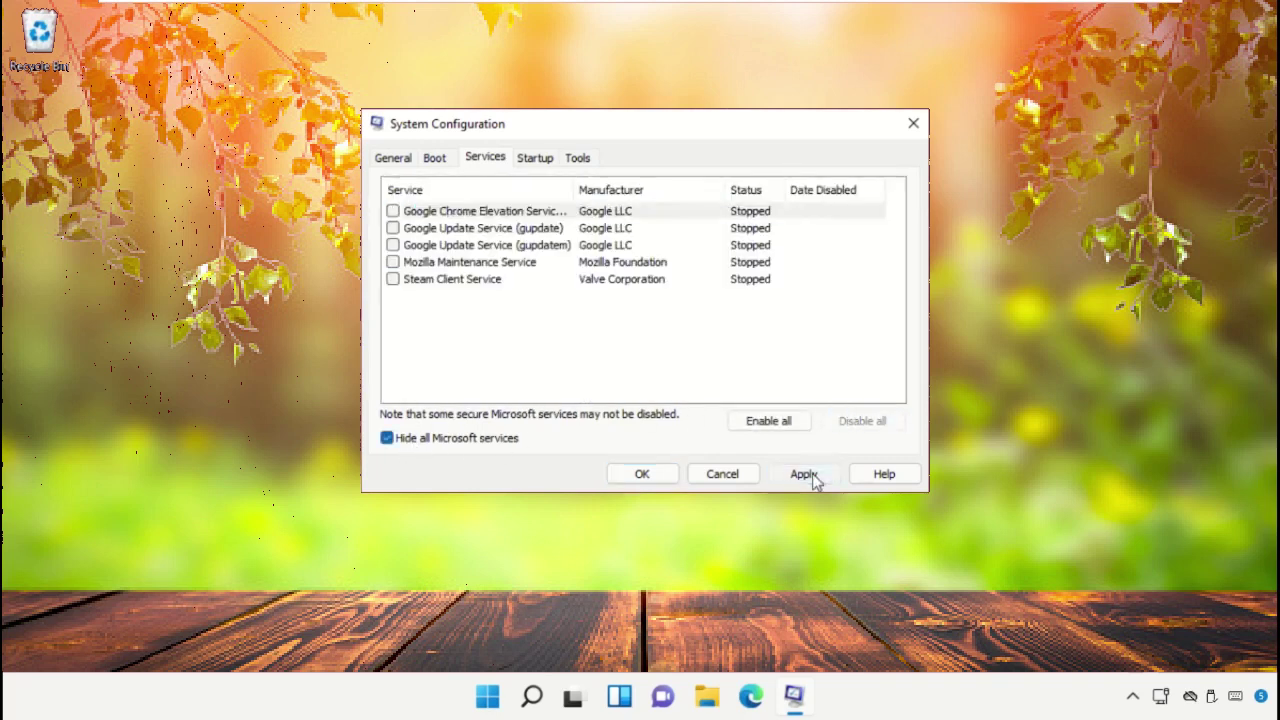
{"action": "left_click", "coordinate": [648, 474]}
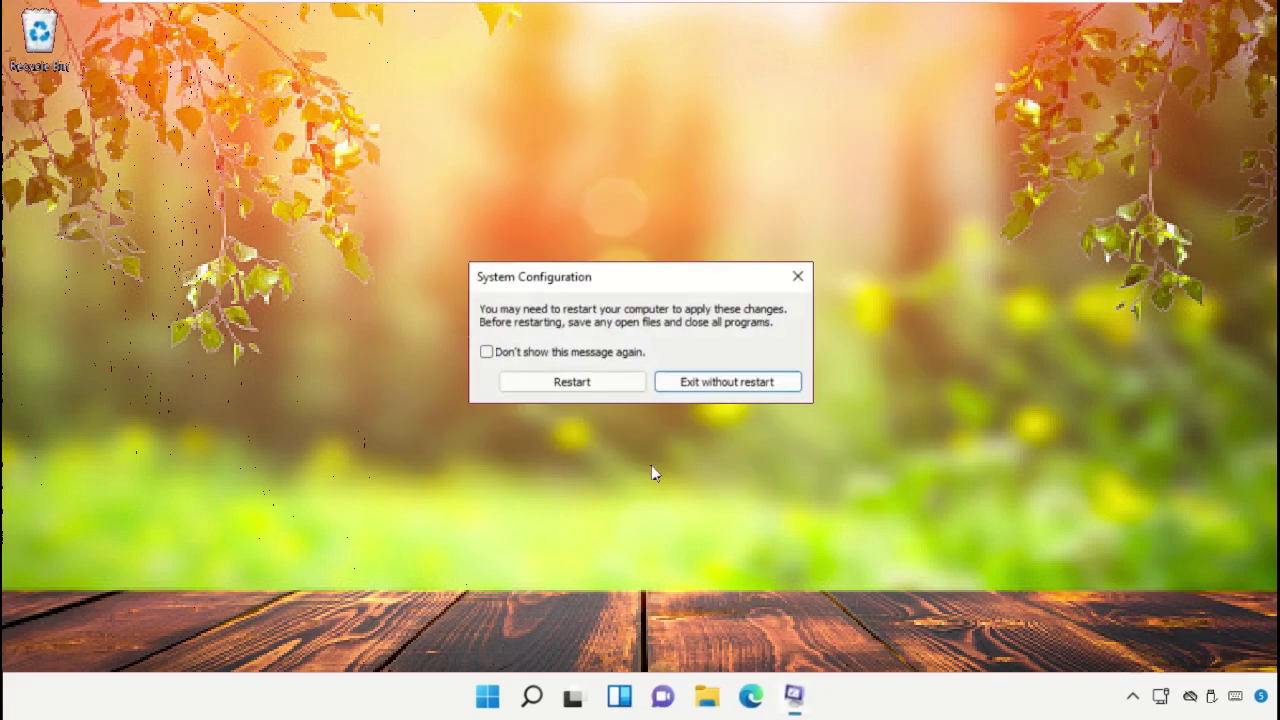
Restart the computer now so it boots into Safe Mode (build 22000).
{"action": "left_click", "coordinate": [586, 386]}
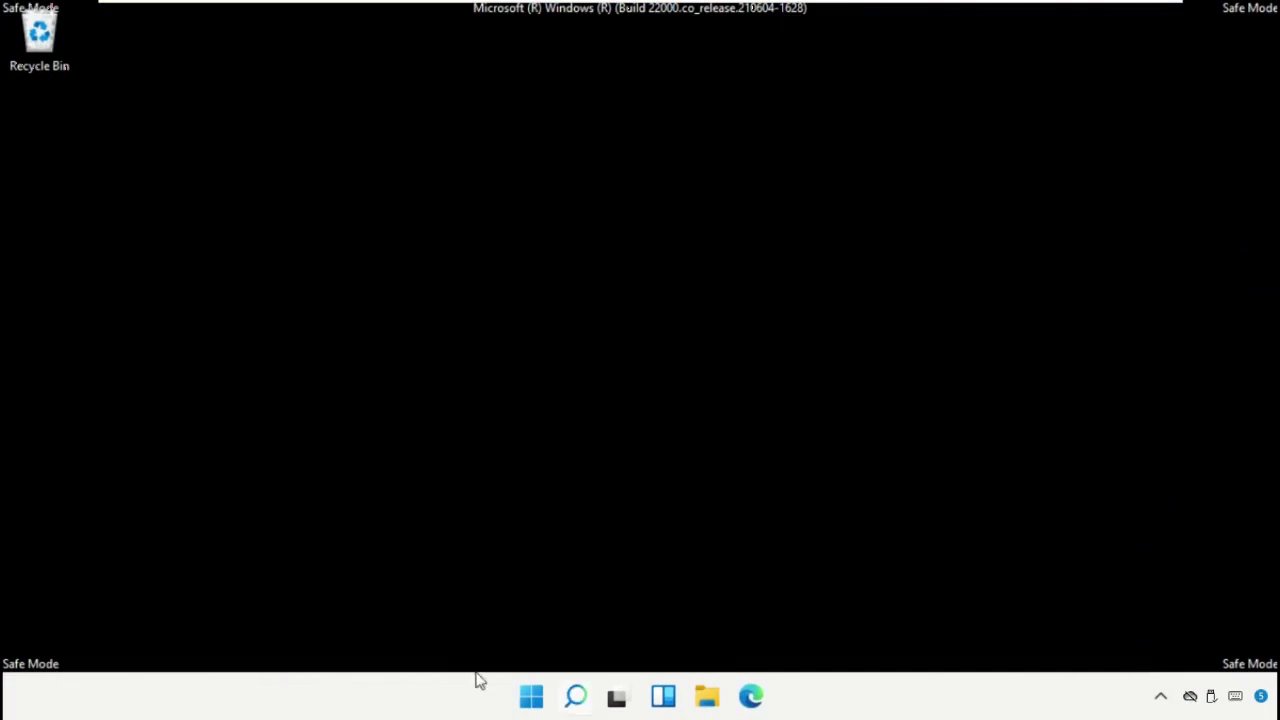
Launch System Configuration by running msconfig from the Run dialog.
{"action": "right_click", "coordinate": [530, 695]}
{"action": "left_click", "coordinate": [519, 584]}
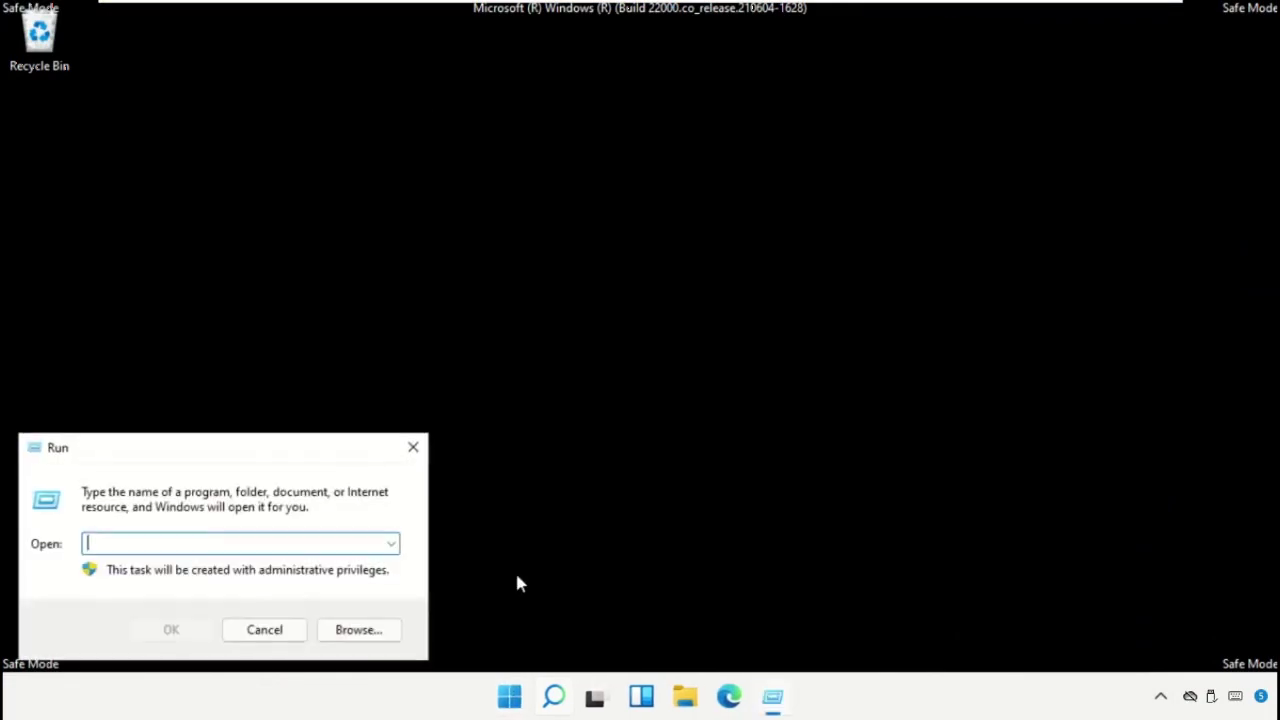
{"action": "left_click_drag", "start_coordinate": [329, 451], "coordinate": [770, 221]}
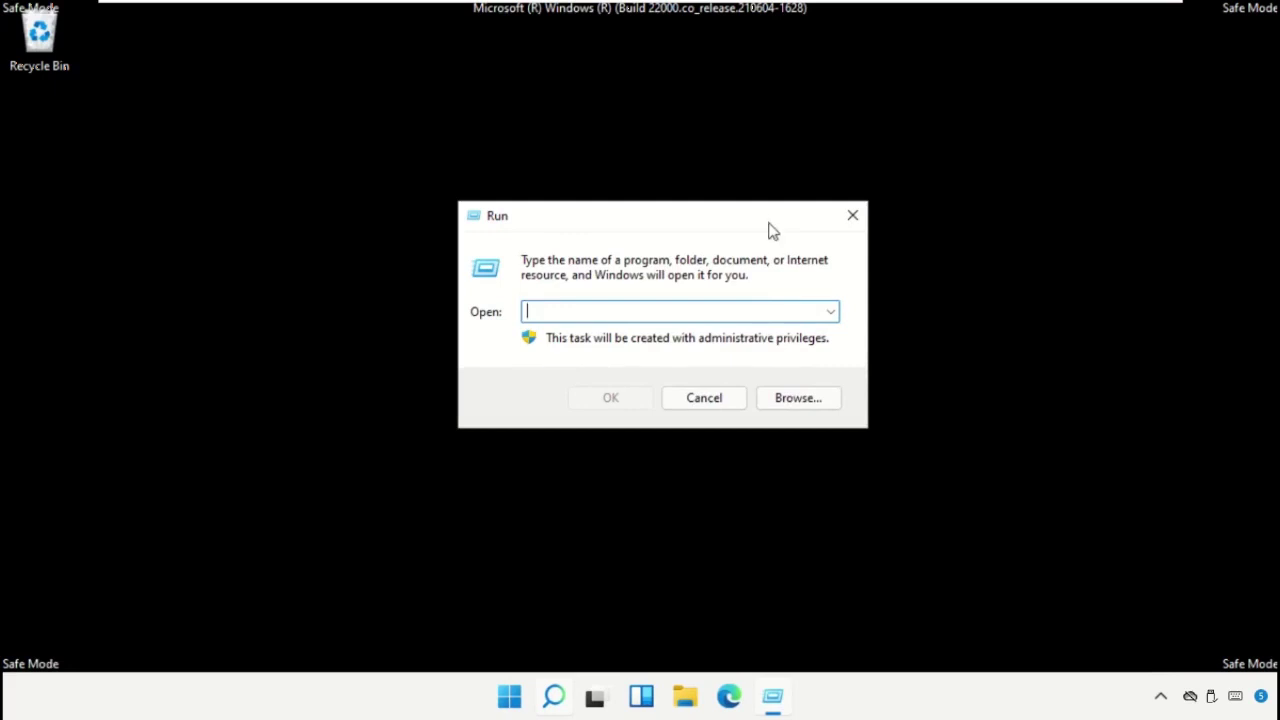
{"action": "type", "text": "msconfig"}
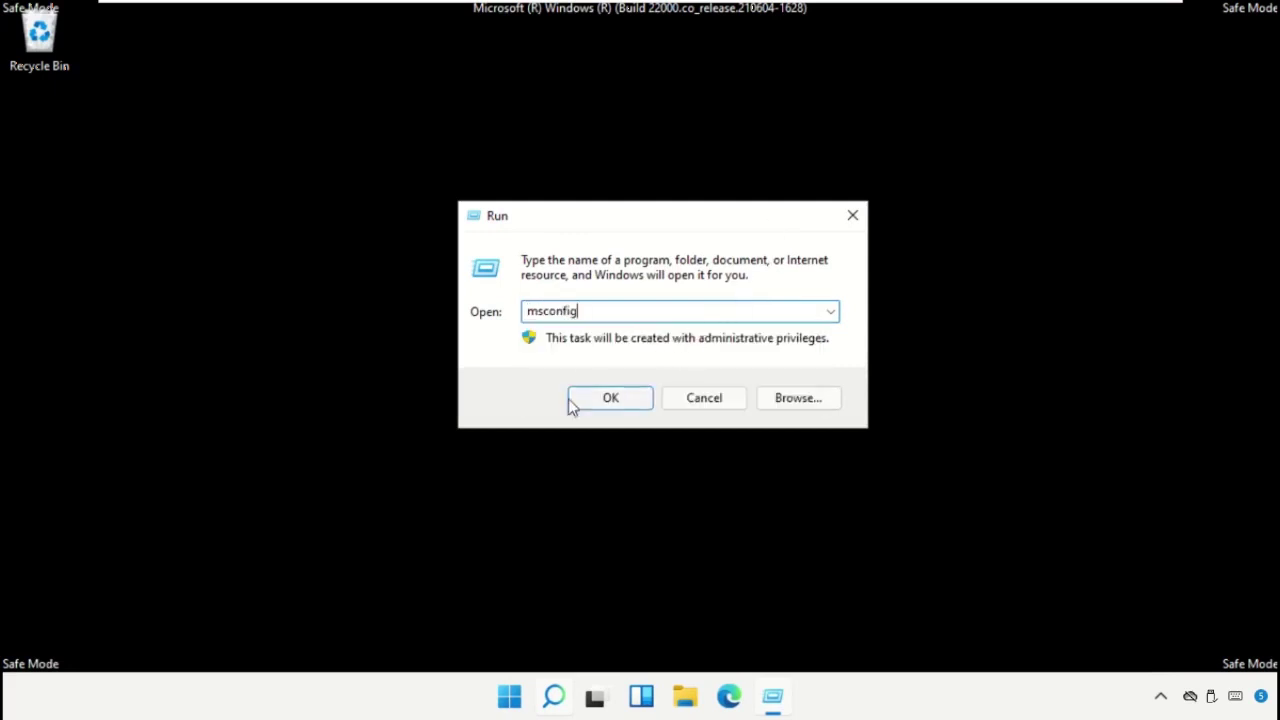
{"action": "left_click", "coordinate": [593, 398]}
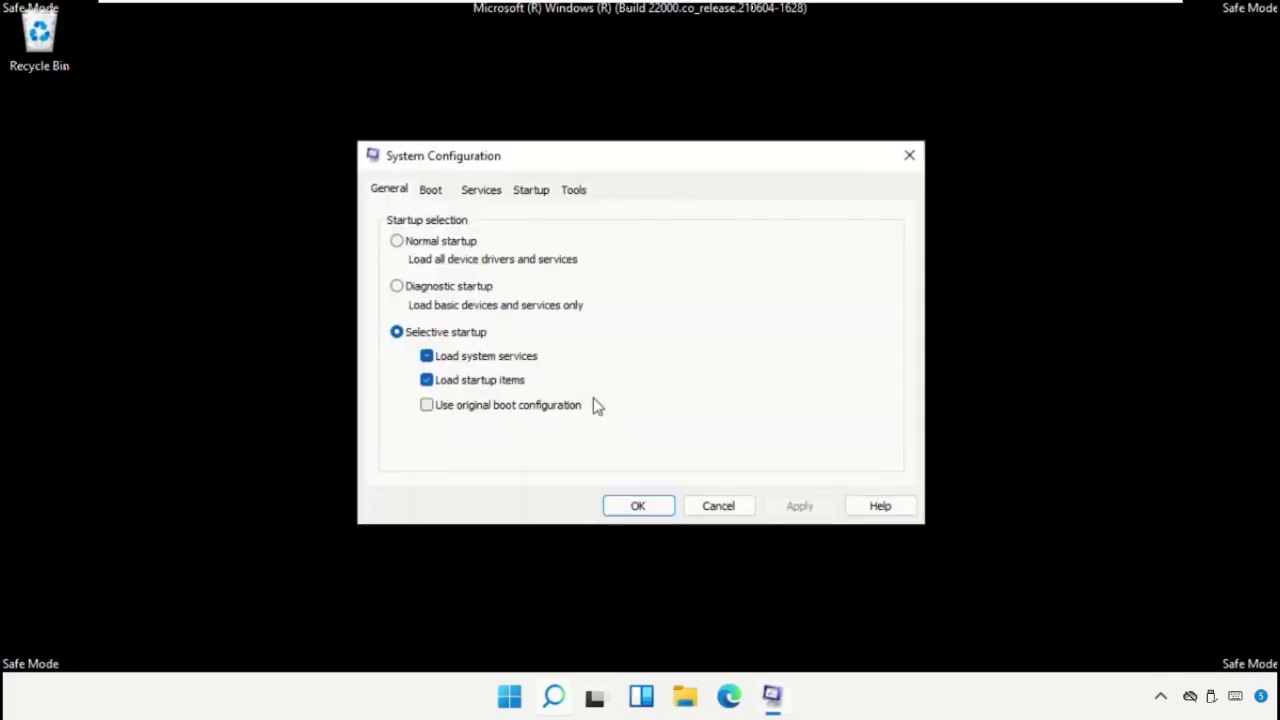
Uncheck Safe boot on the Boot tab, apply the change, and restart.
{"action": "left_click", "coordinate": [430, 192]}
{"action": "left_click", "coordinate": [400, 382]}
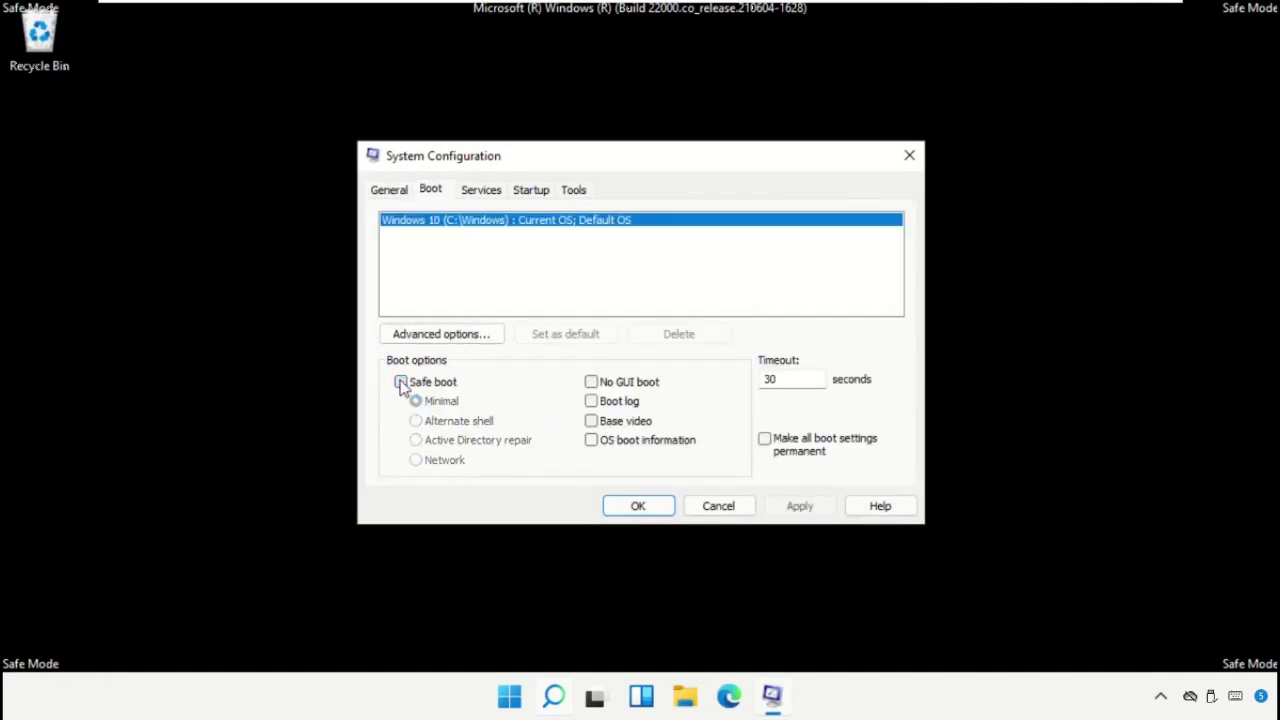
{"action": "left_click", "coordinate": [792, 507]}
{"action": "left_click", "coordinate": [649, 505]}
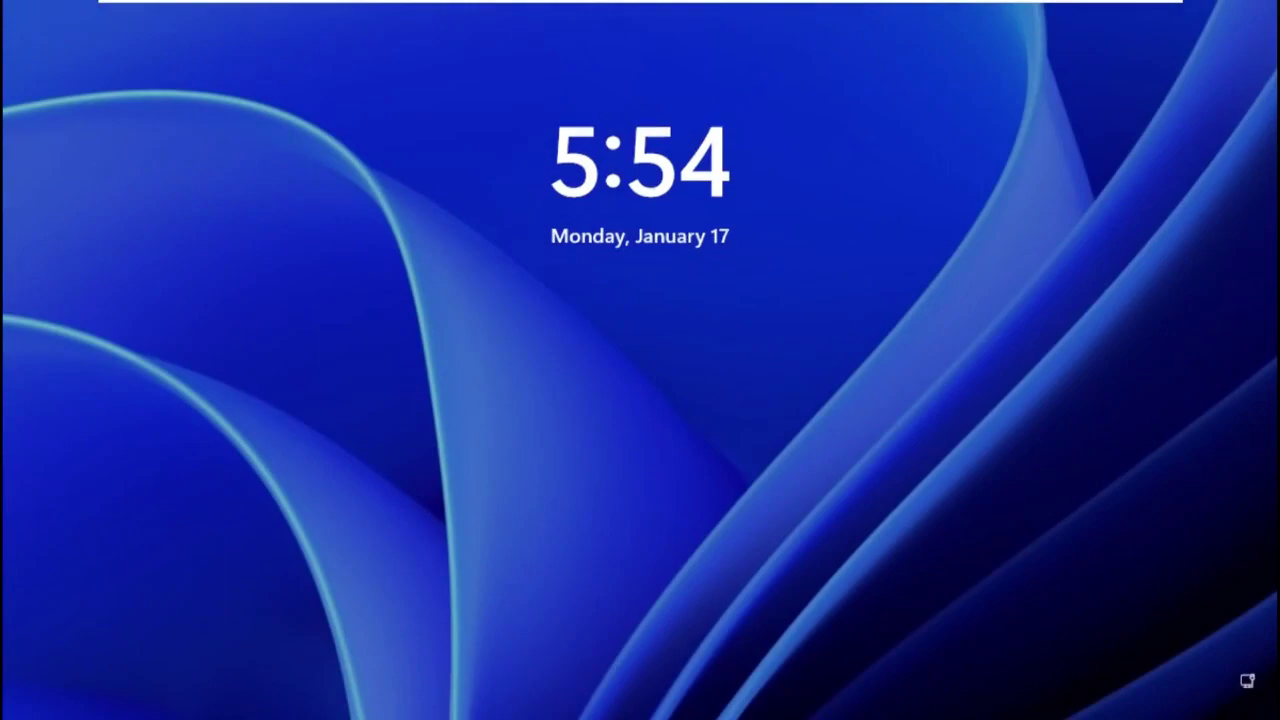
Sign in with the account PIN and show the Start menu's Shut down and Restart options.
{"action": "key", "text": "space"}
{"action": "type", "text": "1234"}
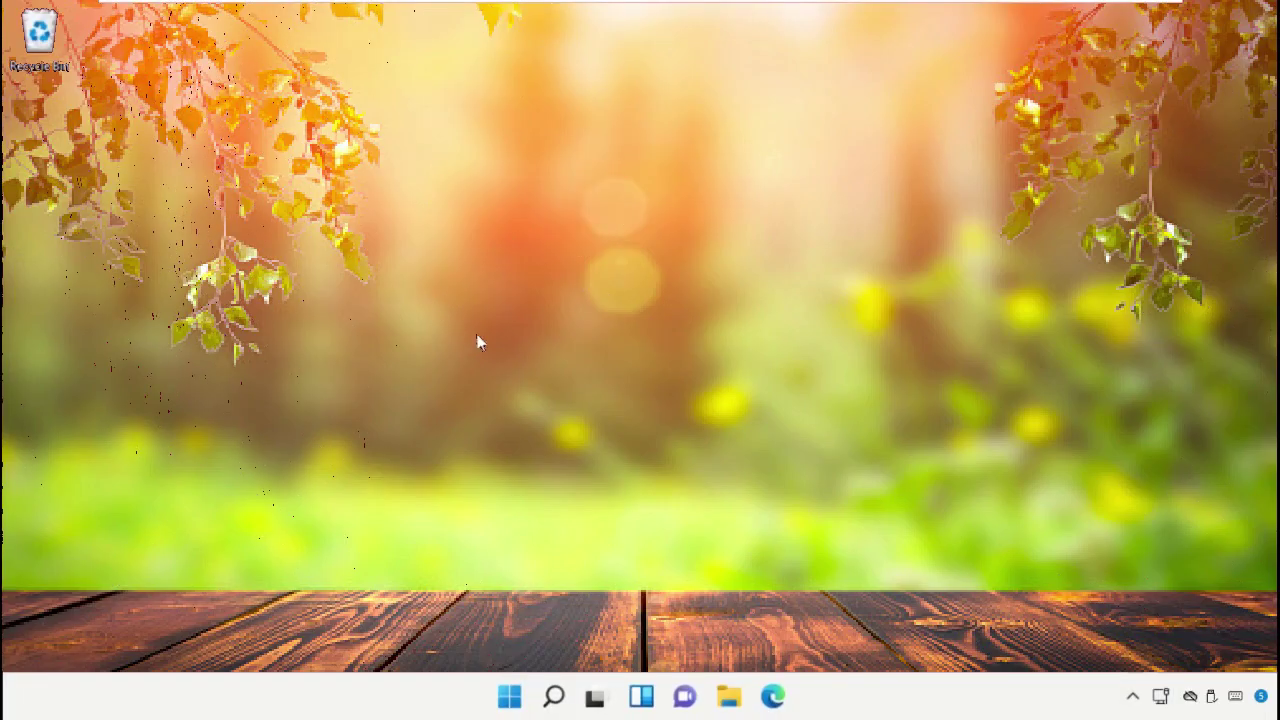
{"action": "left_click", "coordinate": [516, 698]}
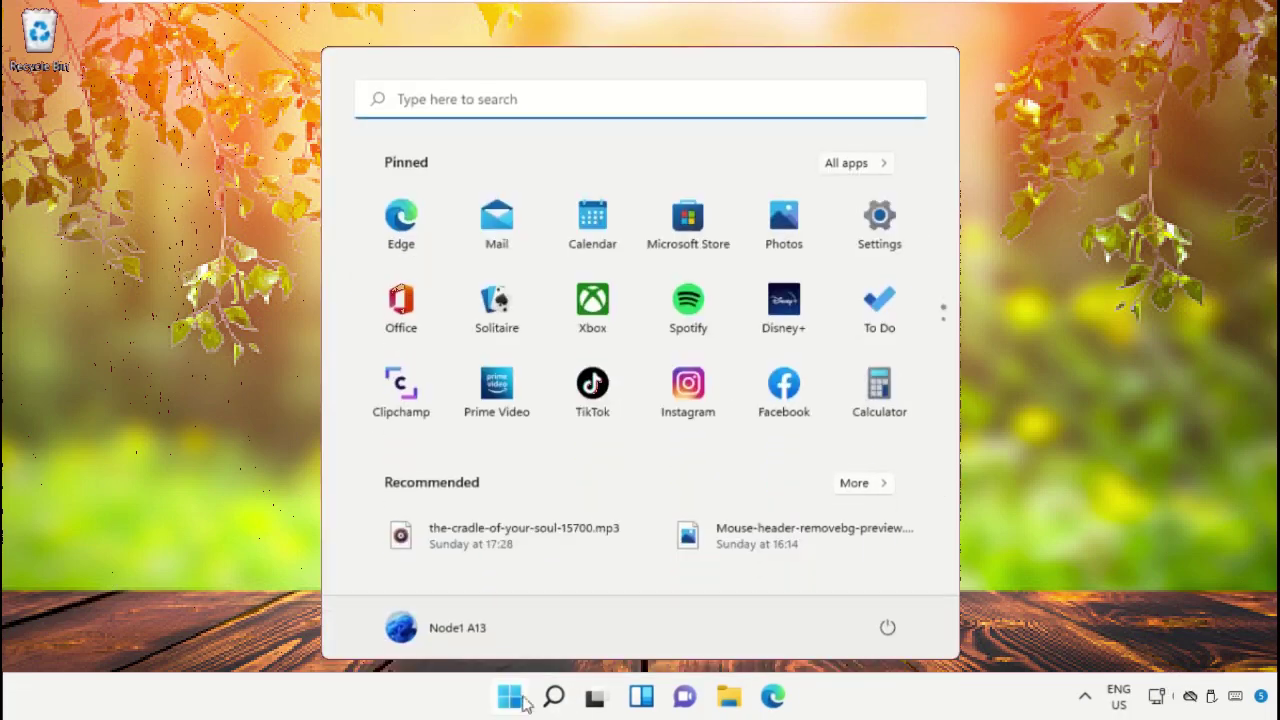
{"action": "left_click", "coordinate": [887, 630]}
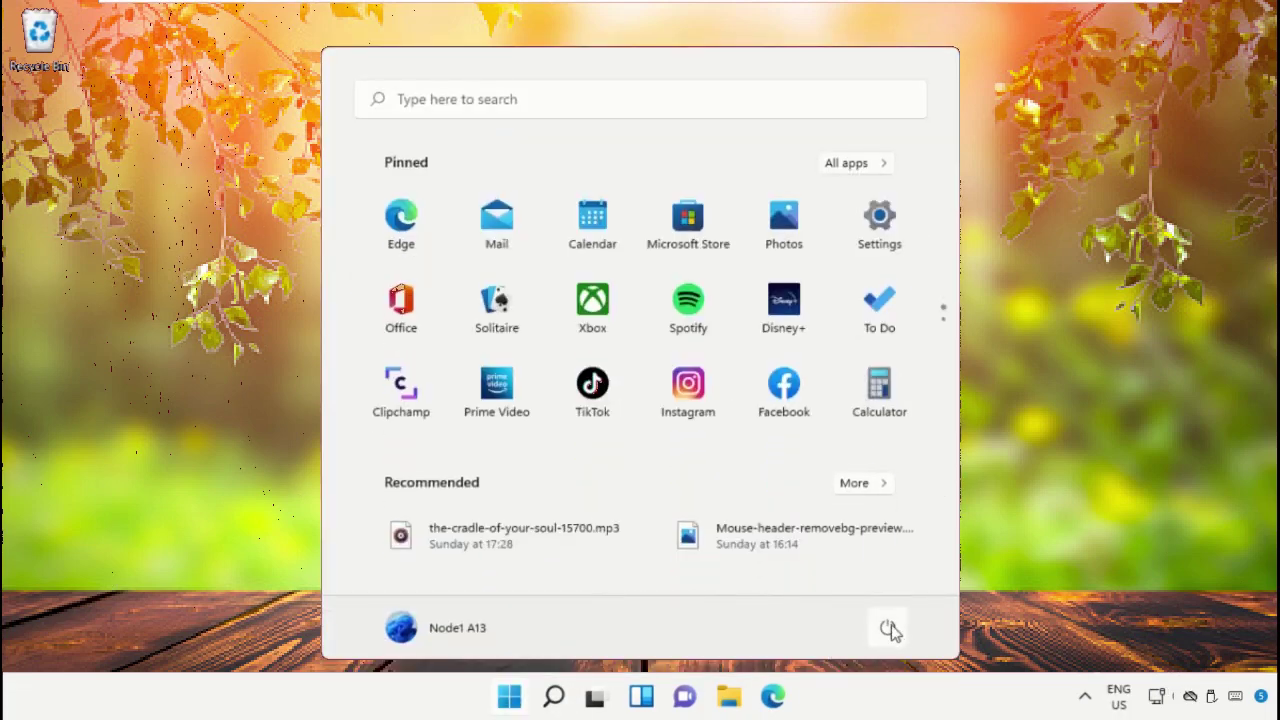
{"action": "left_click", "coordinate": [889, 626]}
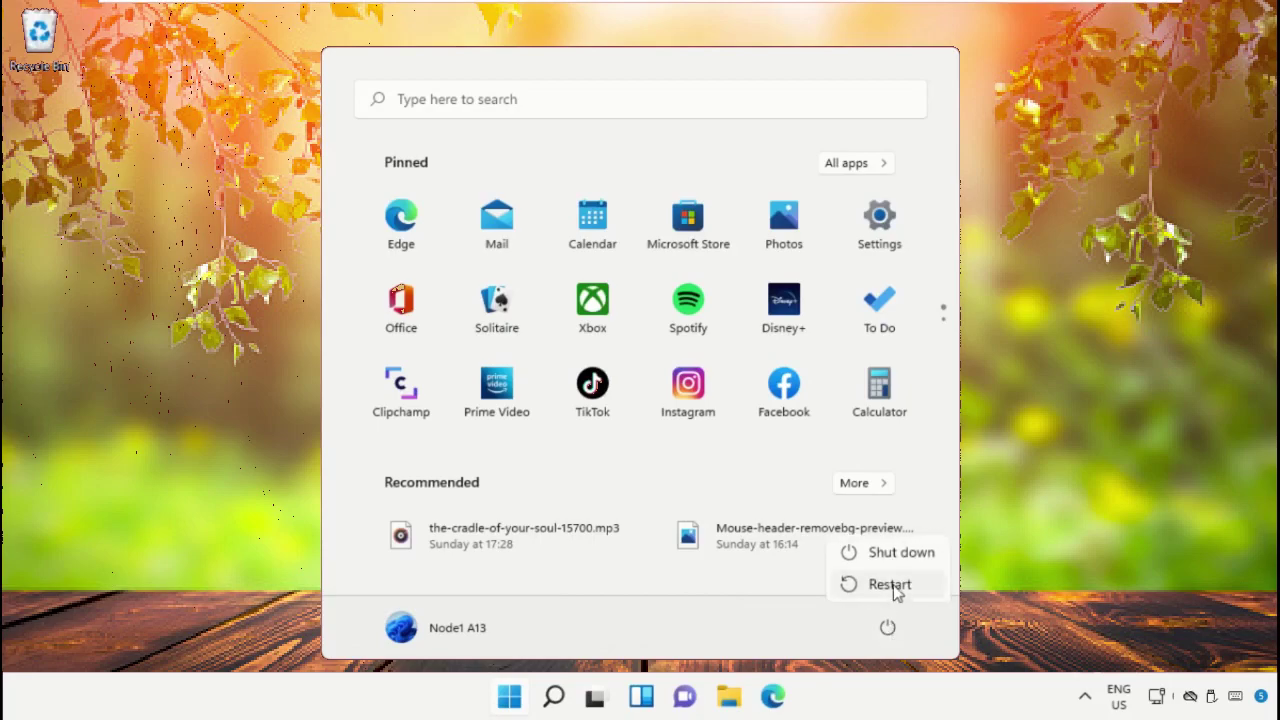